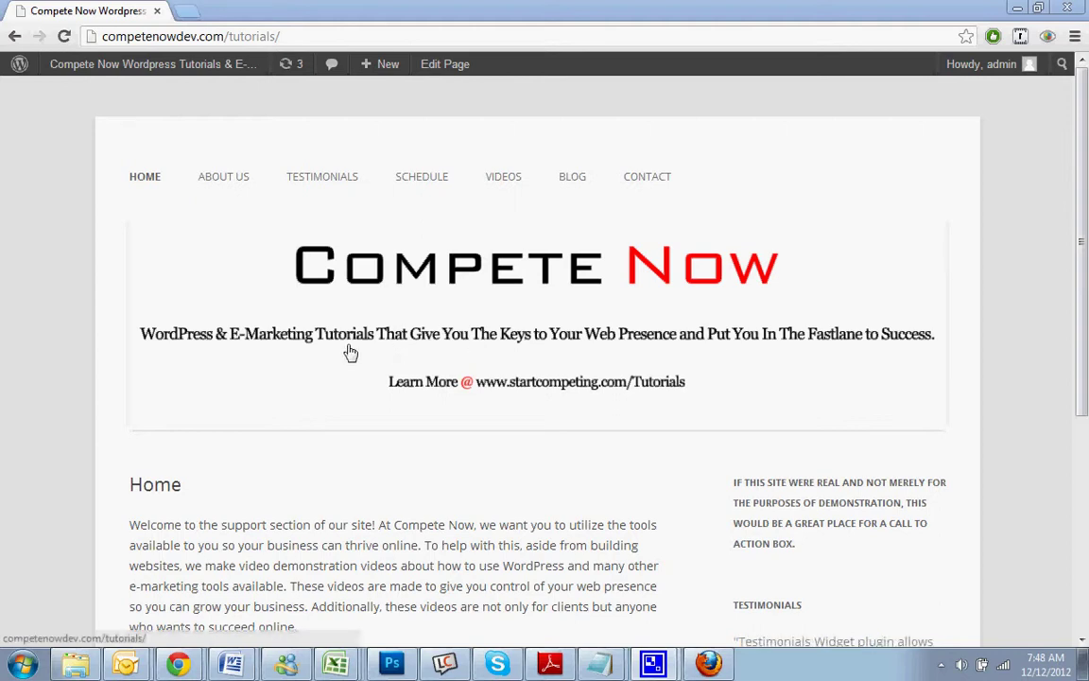
Go to the site's admin dashboard and open the Granite steps 4 image from the media library for editing
mouse_move(109, 74)
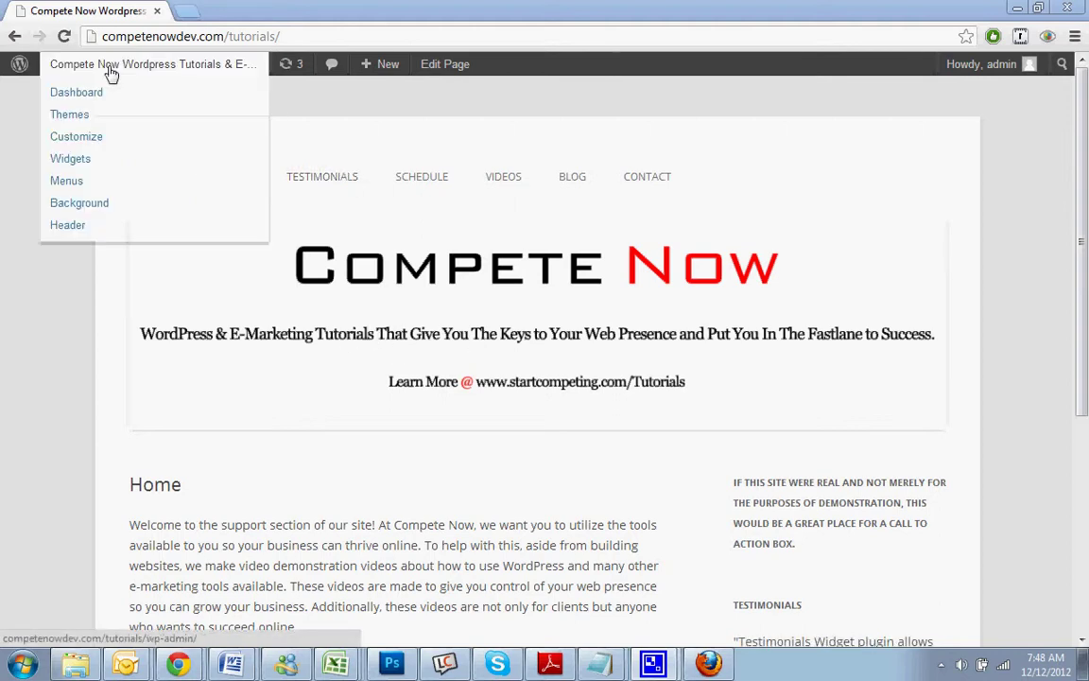
click(85, 92)
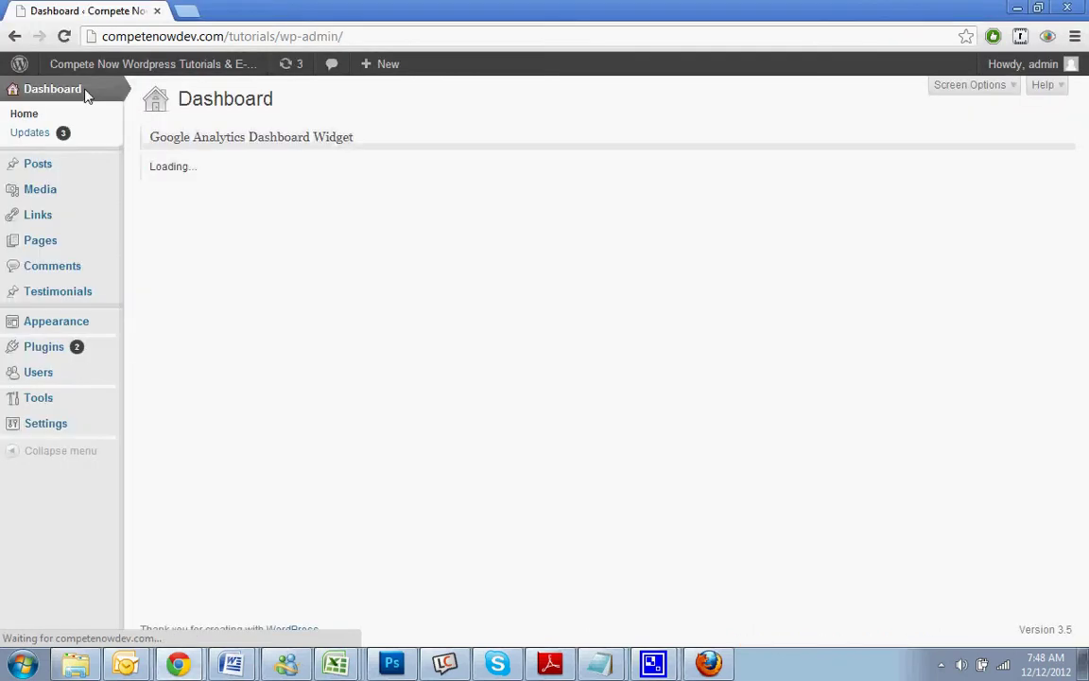
click(23, 193)
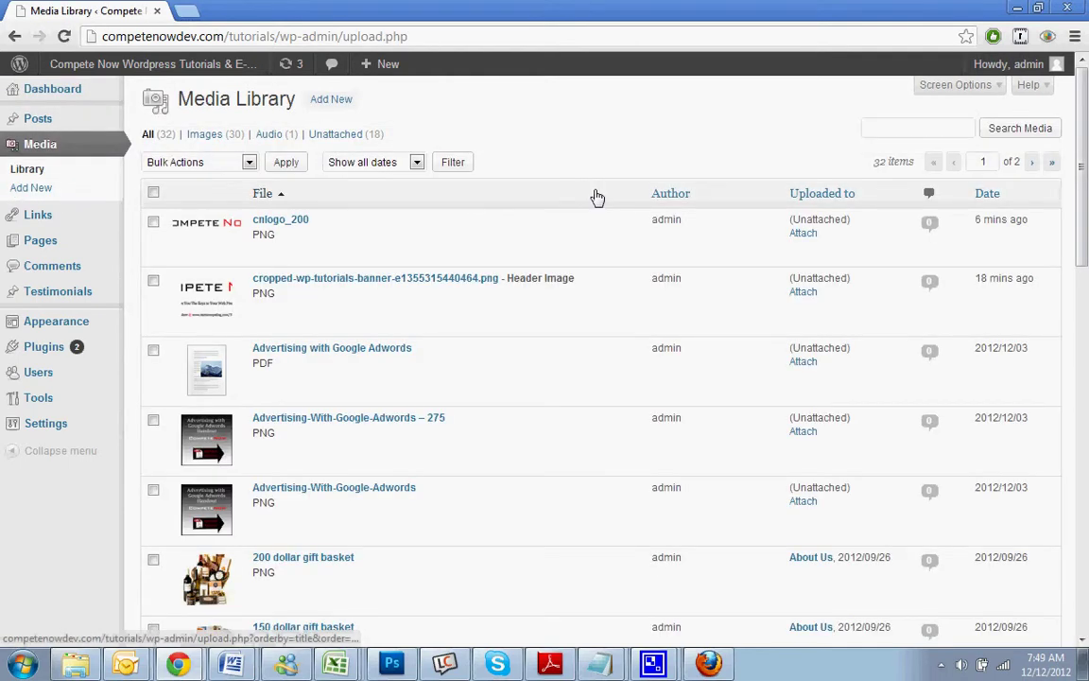
scroll(612, 290, down, 5)
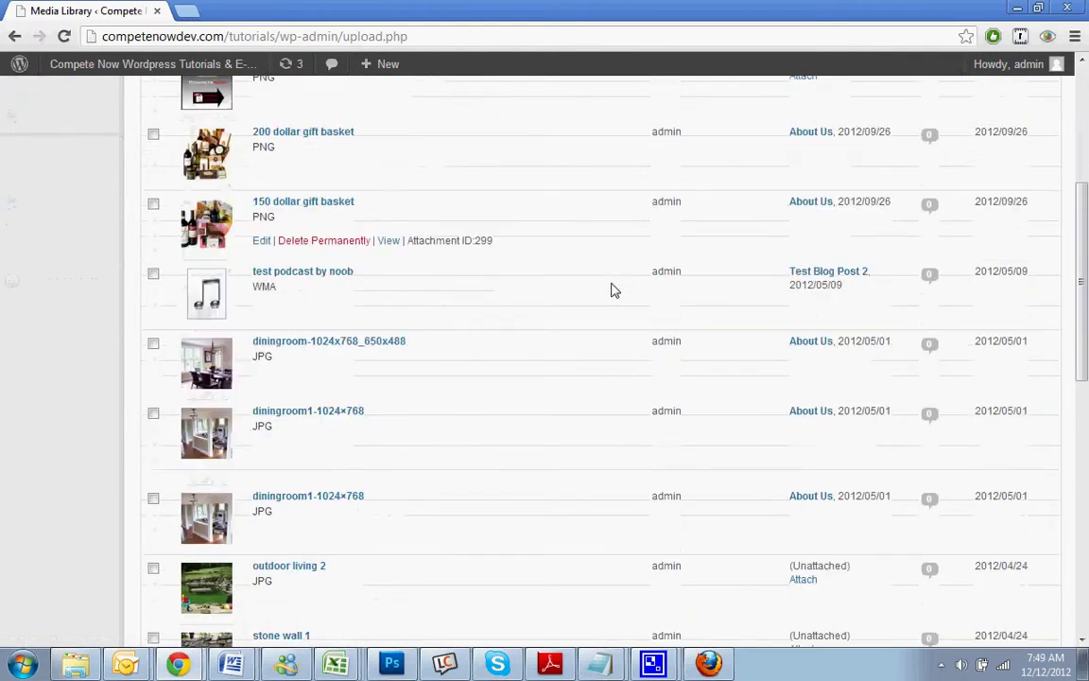
scroll(612, 289, down, 3)
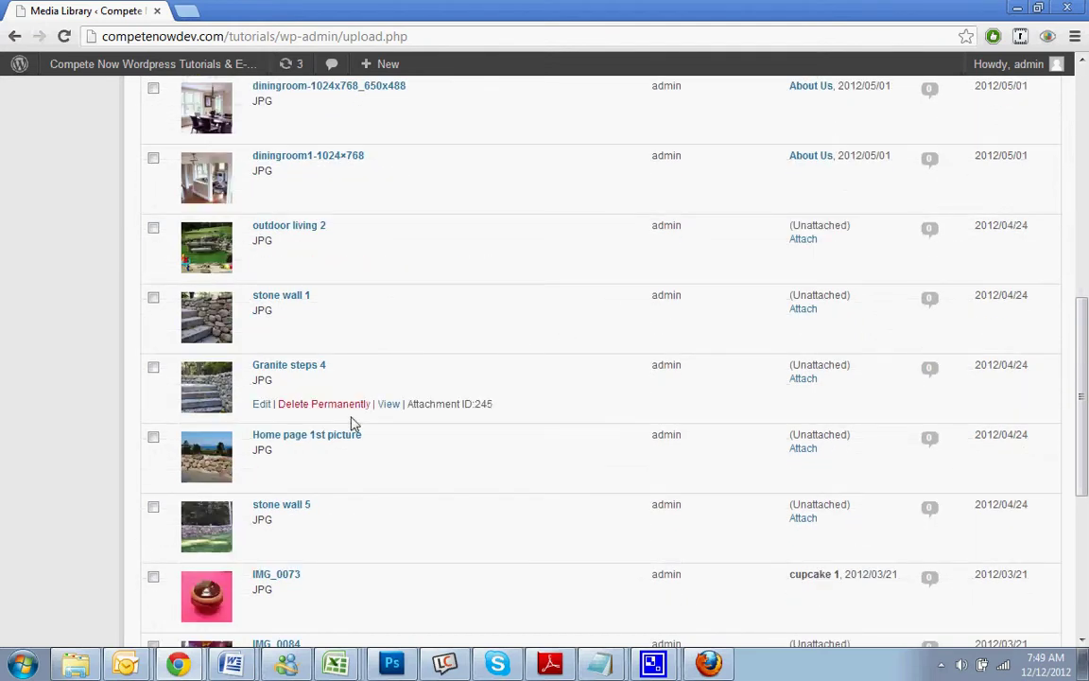
click(260, 404)
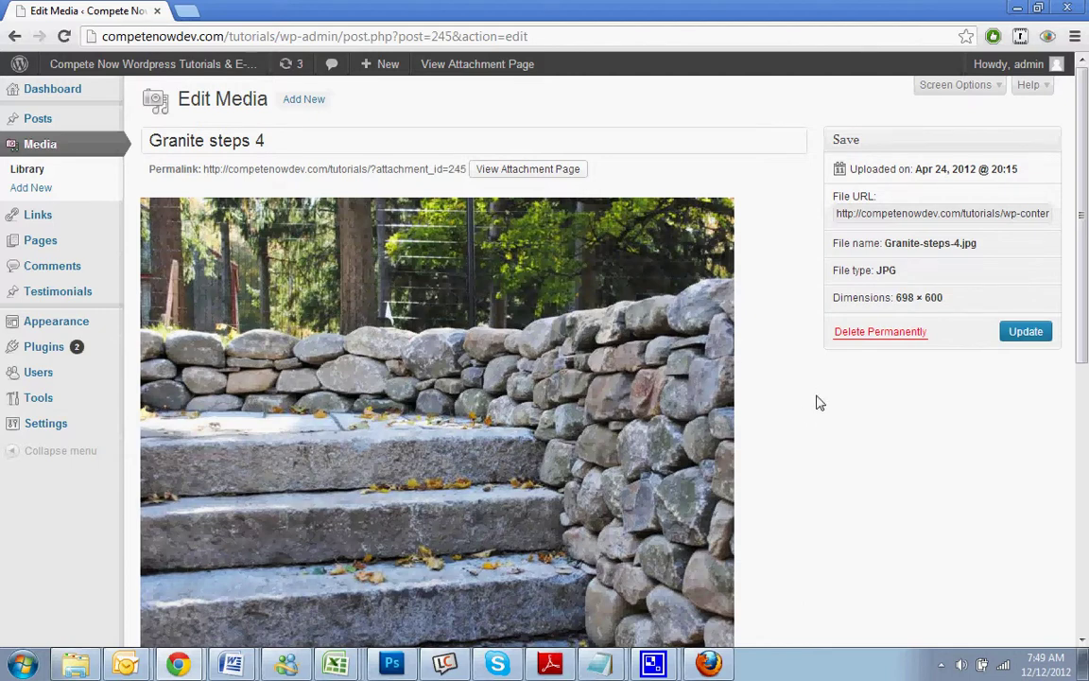
Open the Granite steps 4 picture in the image editor
scroll(819, 403, down, 2)
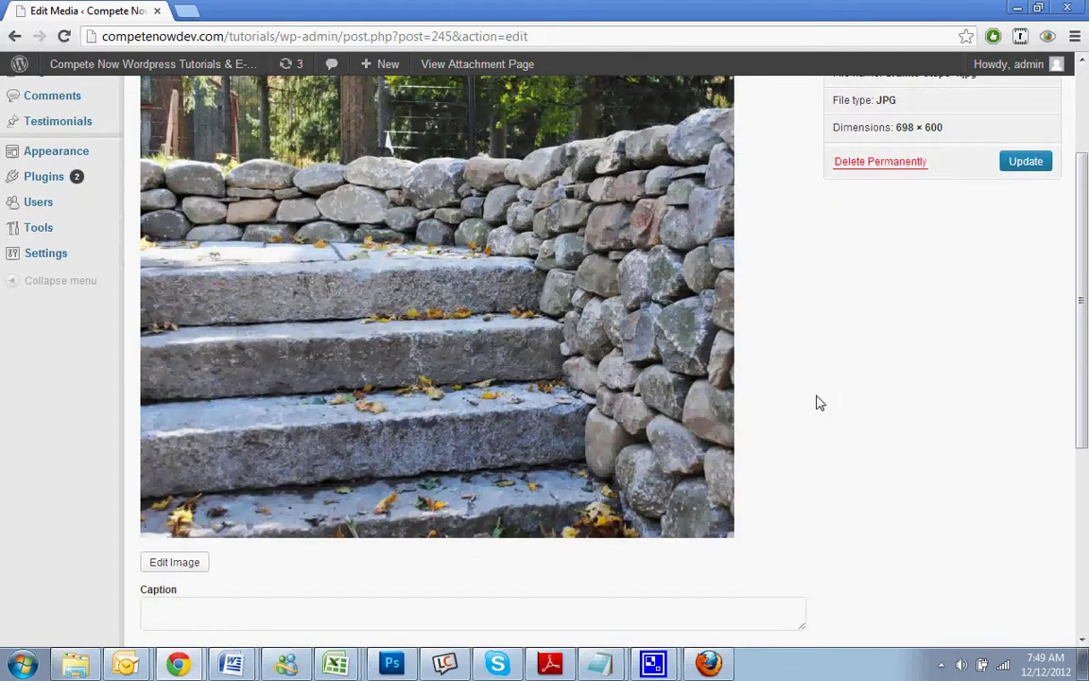
scroll(624, 397, up, 1)
scroll(397, 453, down, 1)
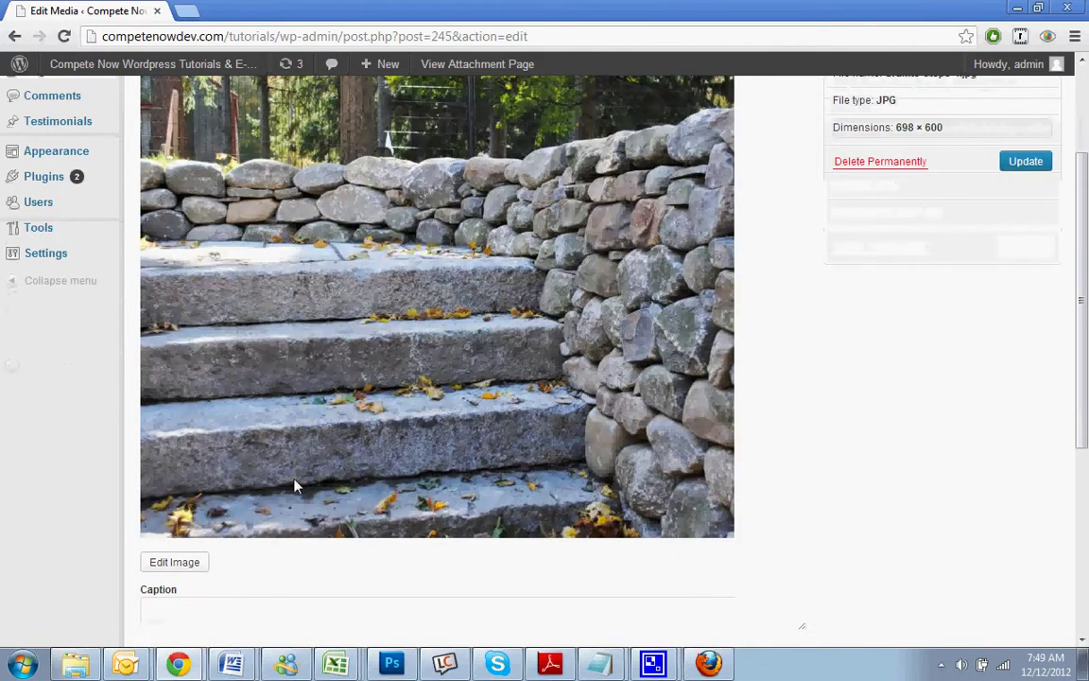
click(156, 567)
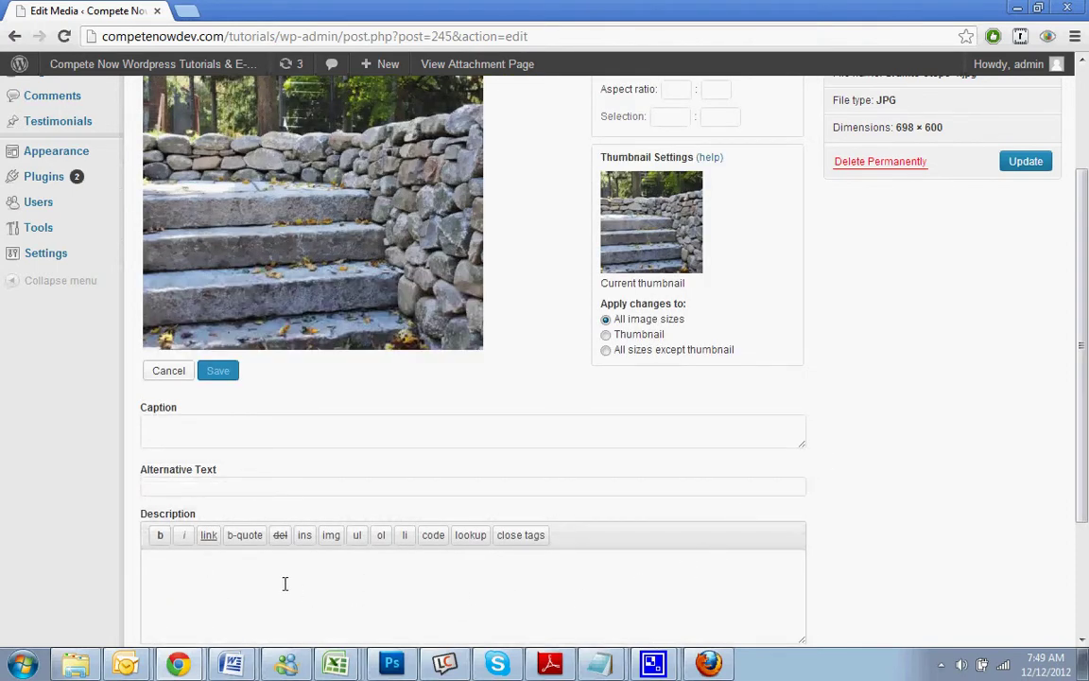
scroll(284, 583, up, 2)
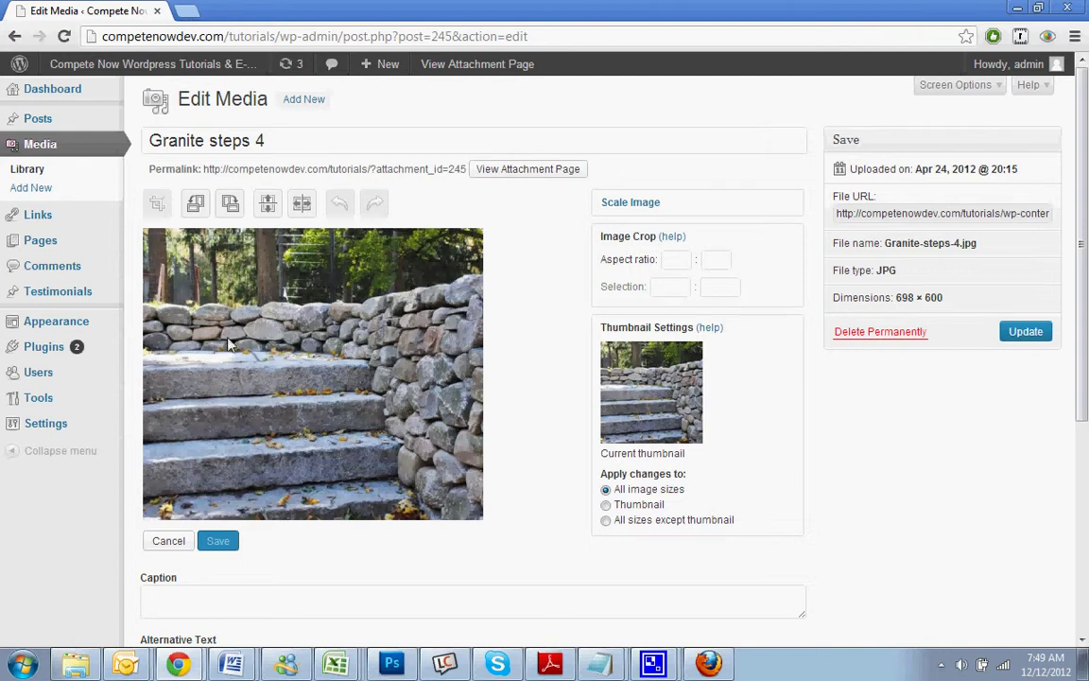
Copy the file URL of Granite steps 4 and open the full-size image in a new browser tab
right_click(299, 434)
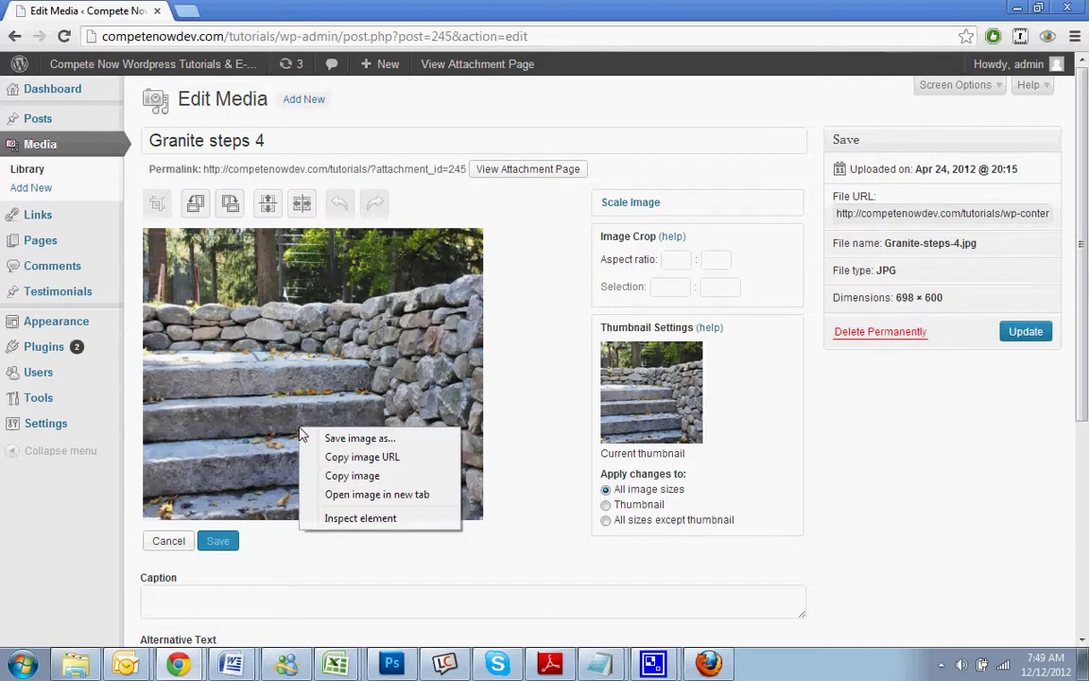
click(817, 456)
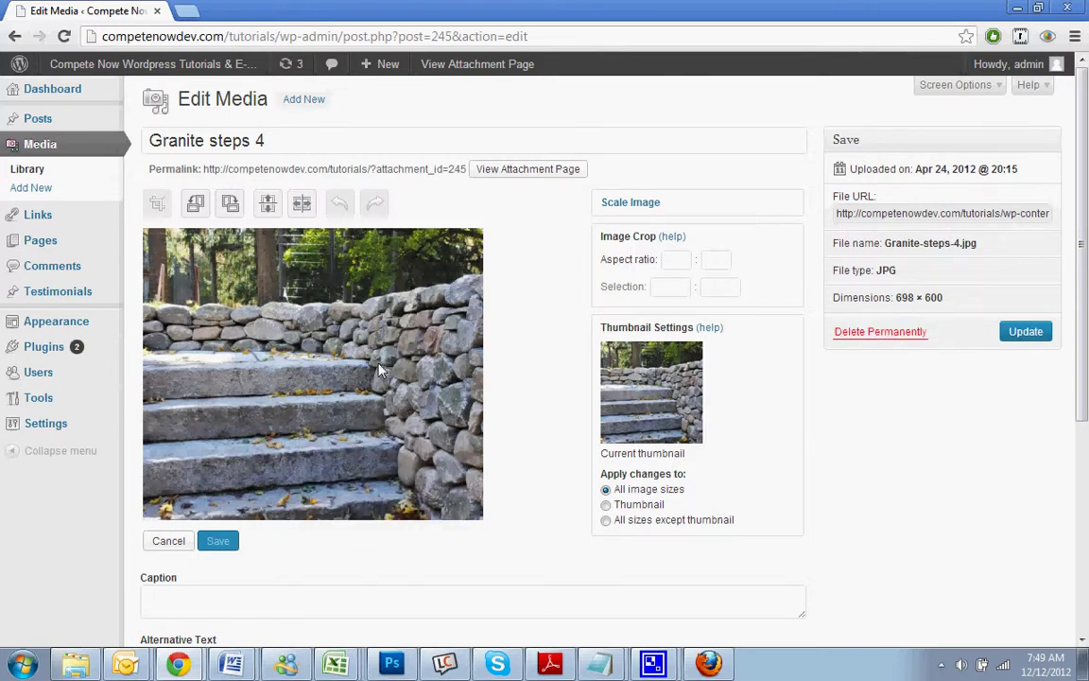
click(855, 217)
right_click(856, 217)
click(785, 287)
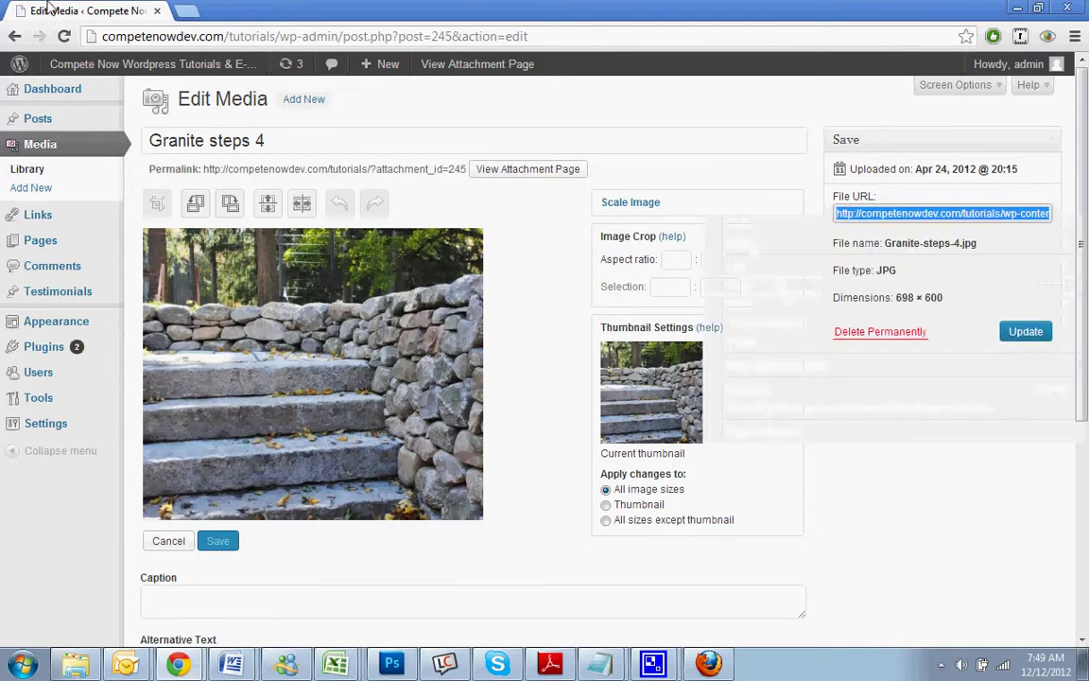
click(172, 10)
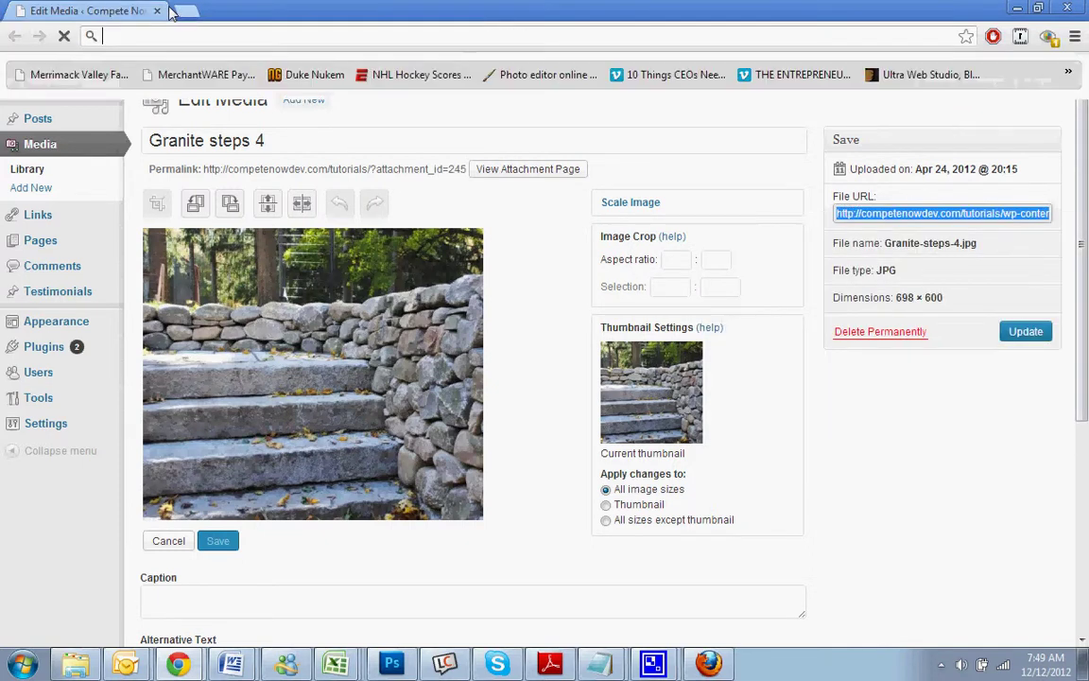
right_click(151, 36)
click(186, 98)
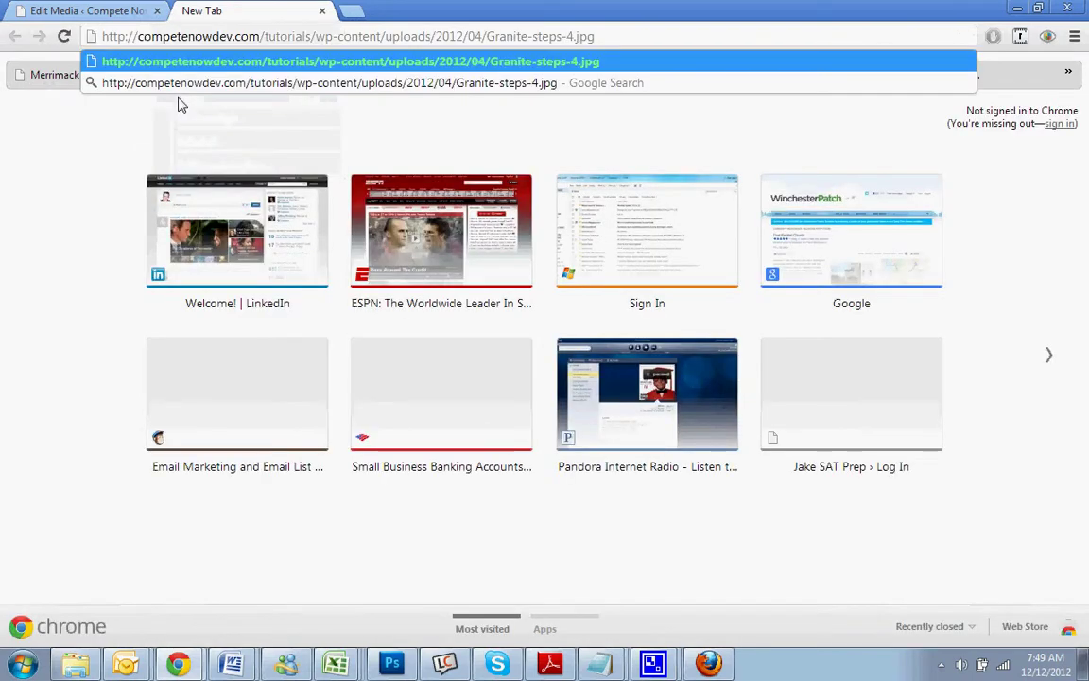
key(Return)
Check the save options for the full-size image and close its browser tab
right_click(164, 227)
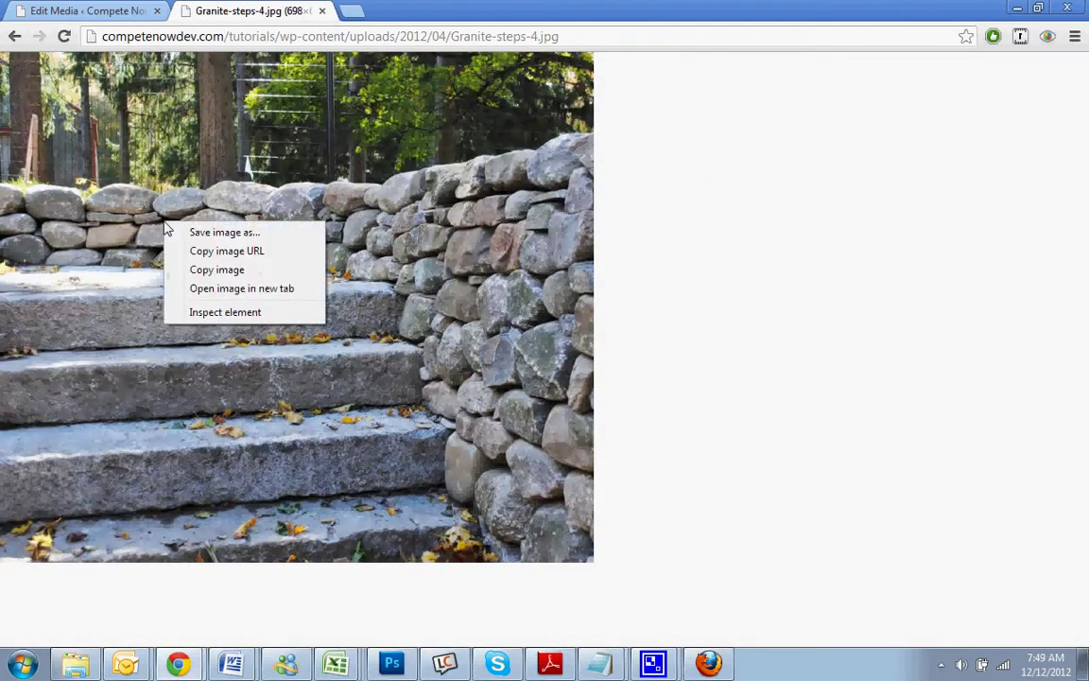
click(801, 288)
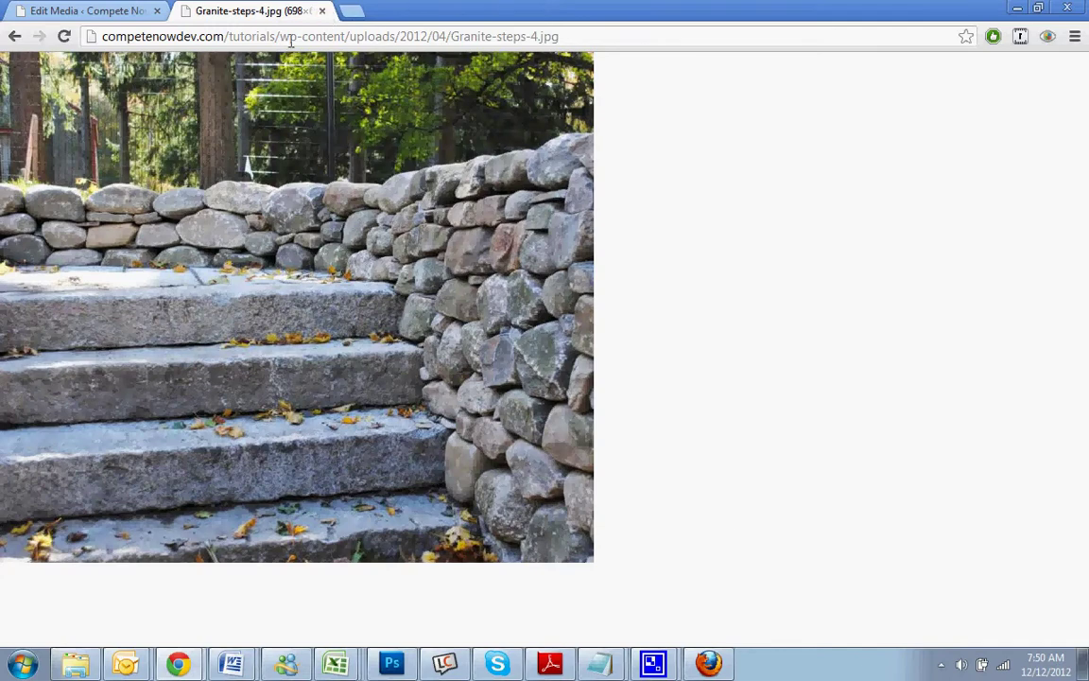
click(321, 13)
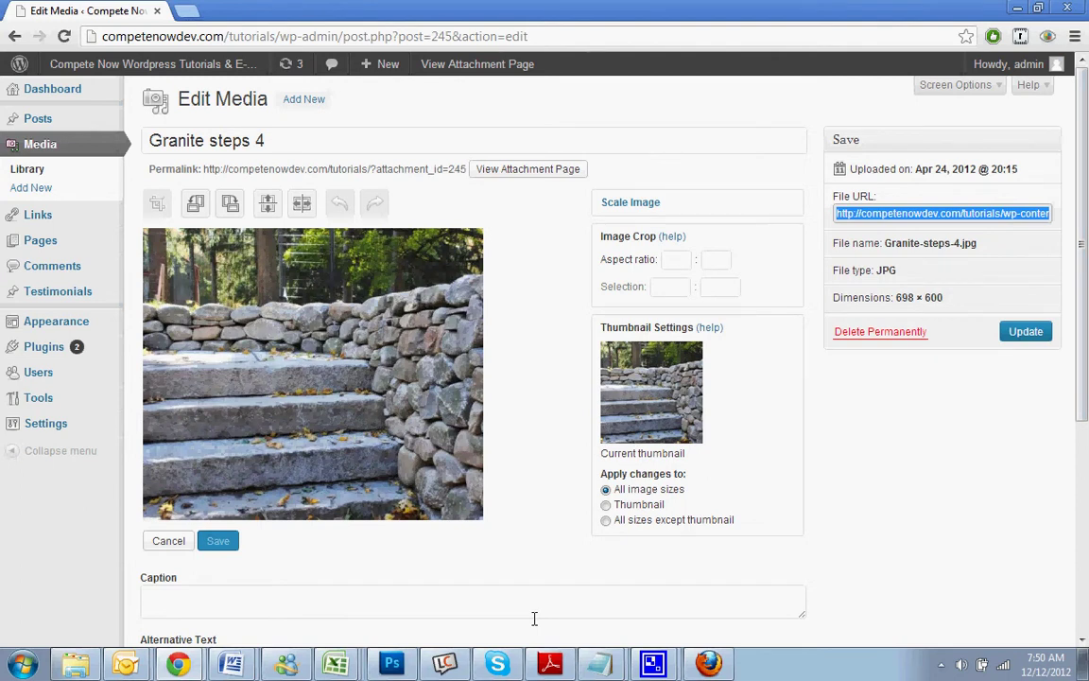
Crop the image to a selection of about 583 by 475 pixels, cutting off the upper trees and the wall's outer edge
click(668, 263)
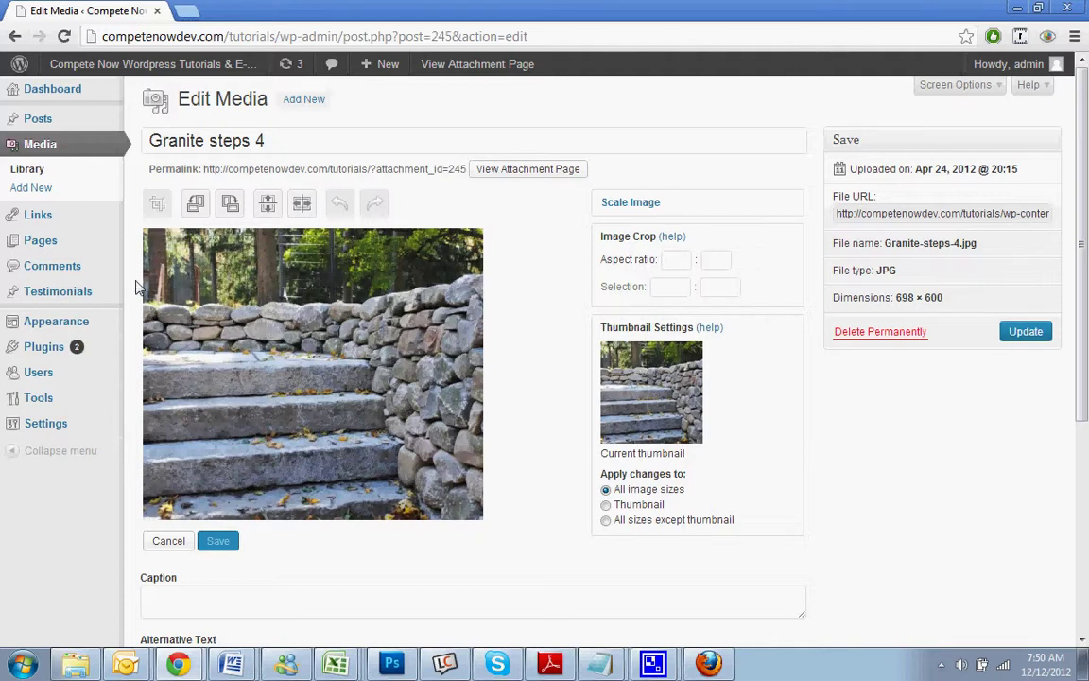
drag(138, 288, 159, 302)
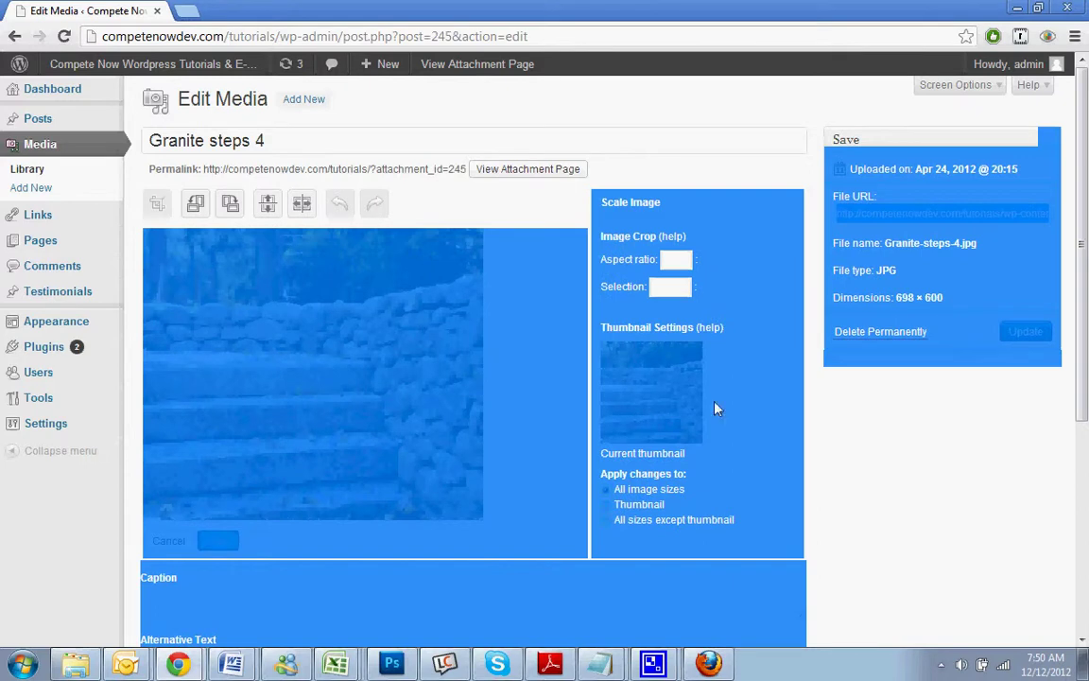
click(737, 451)
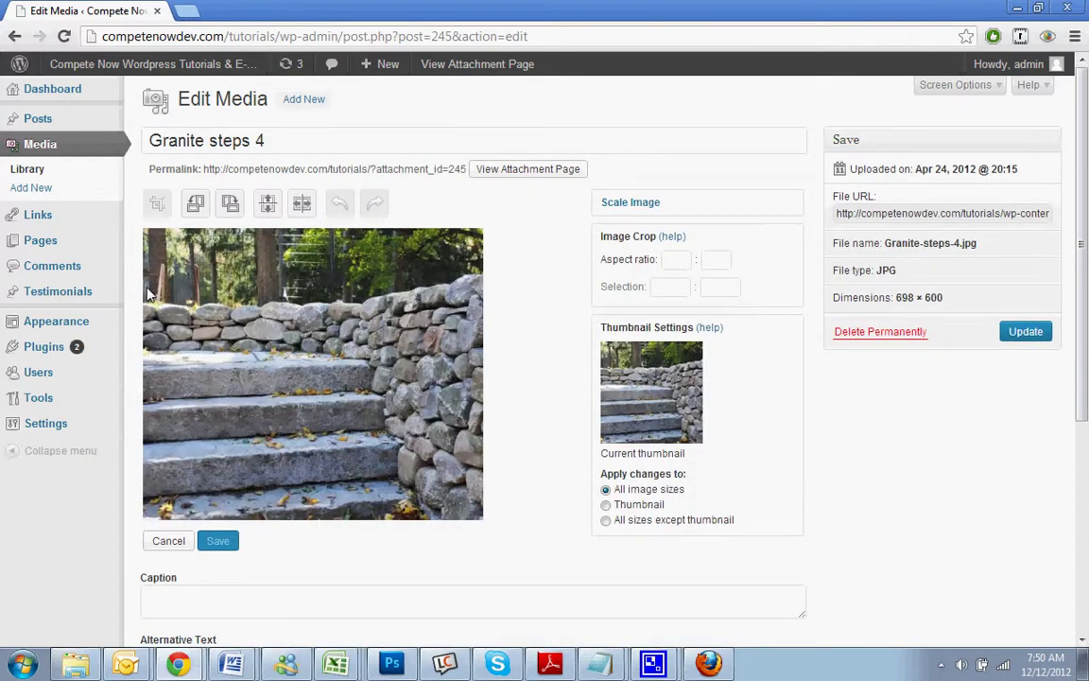
drag(147, 289, 427, 526)
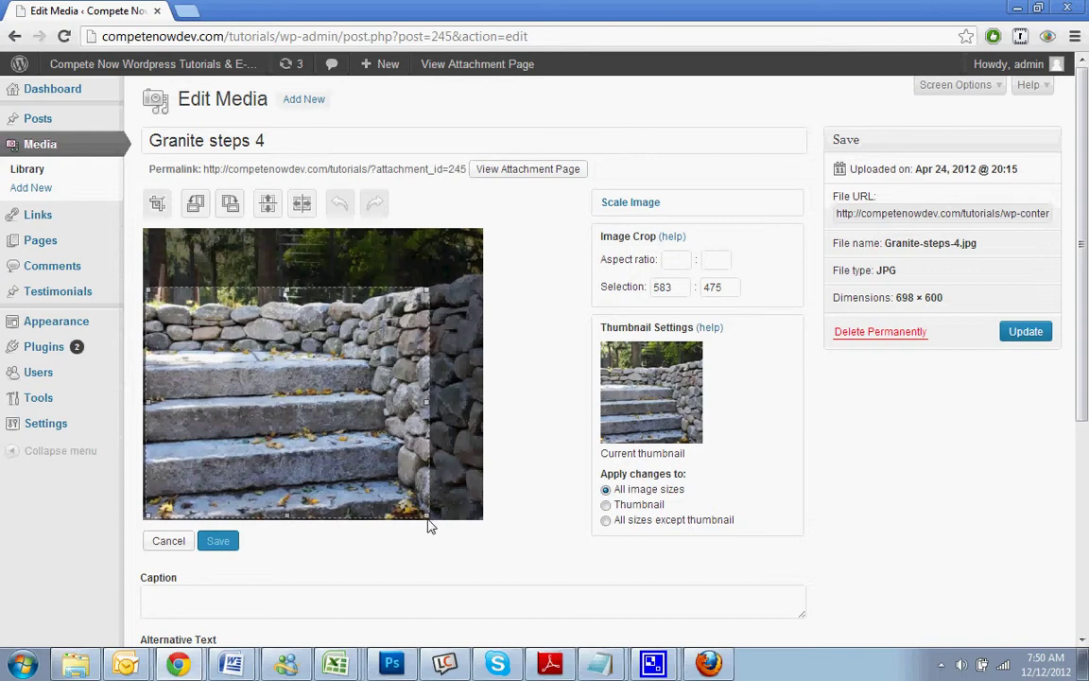
click(158, 206)
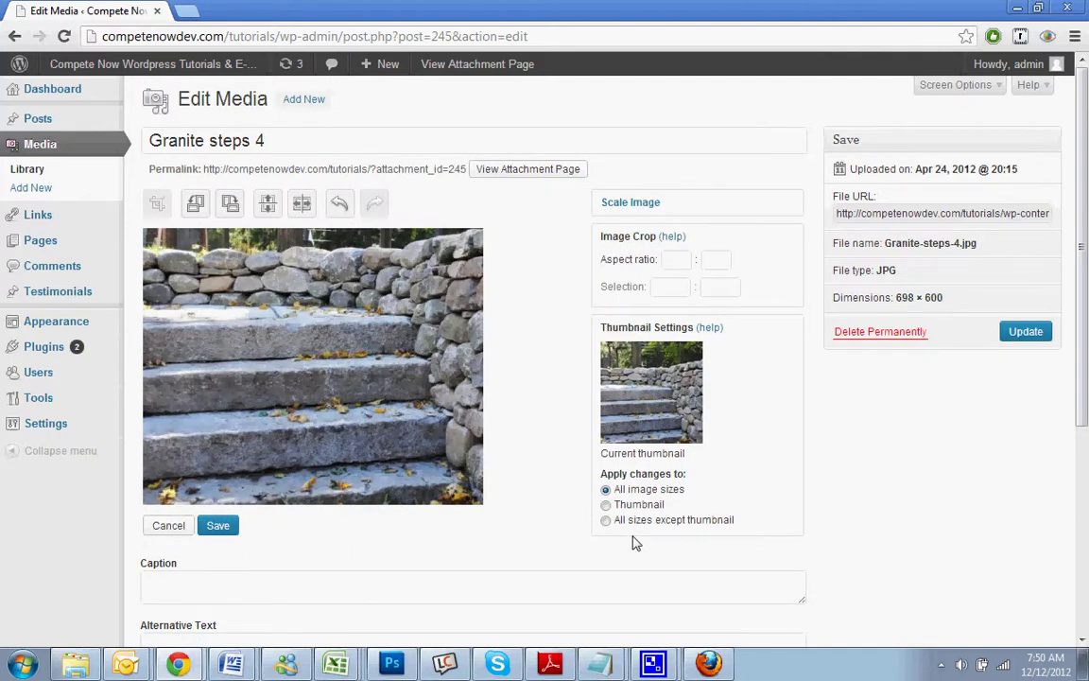
Try rotating the cropped image counter-clockwise and rotate it back clockwise
click(195, 204)
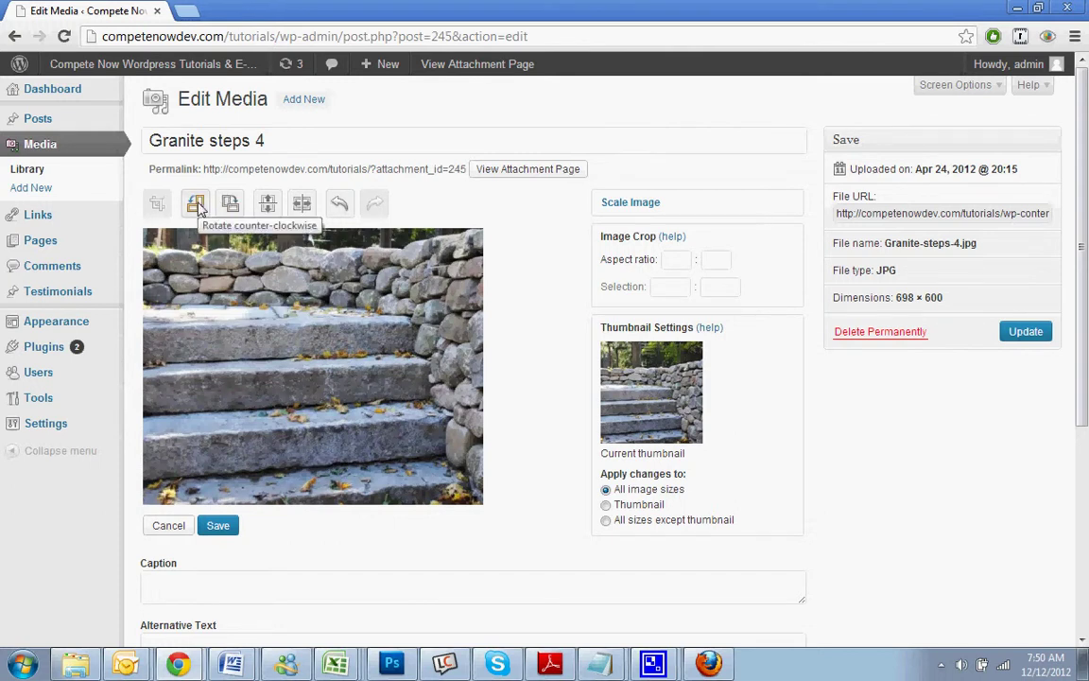
click(197, 206)
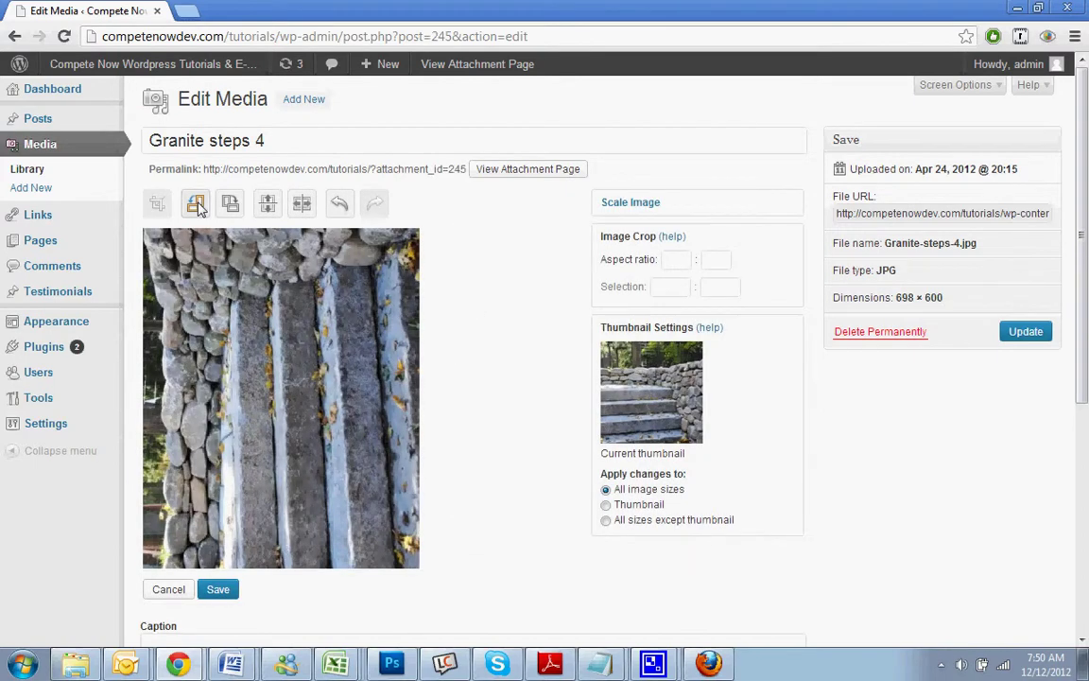
click(226, 203)
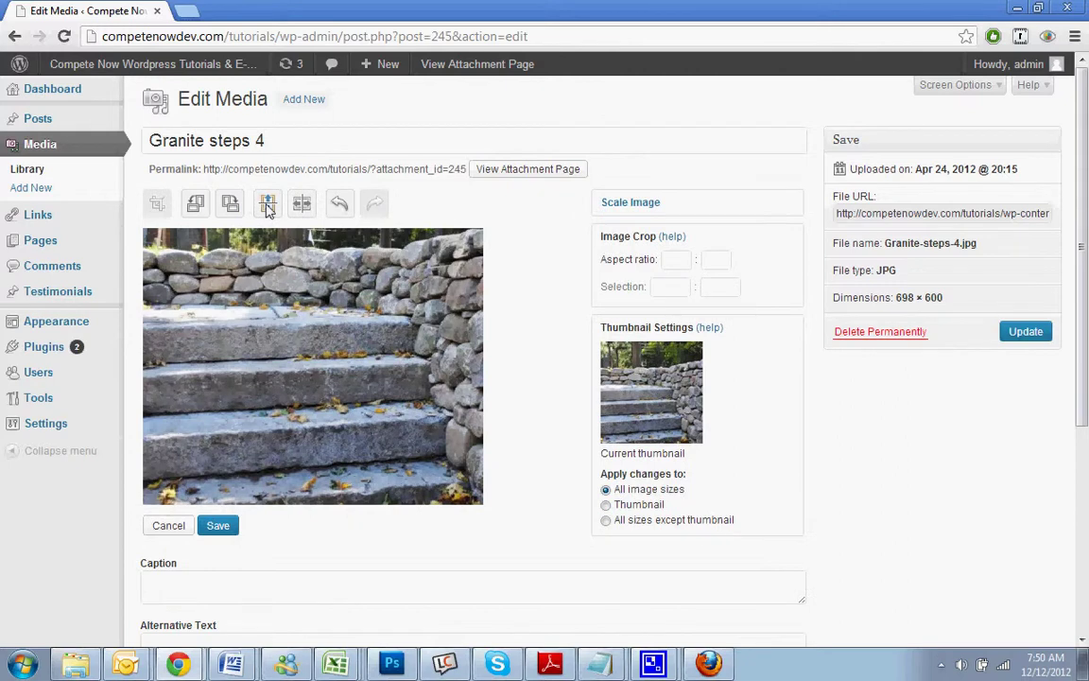
Try flipping the image vertically and horizontally, reversing each flip
click(268, 206)
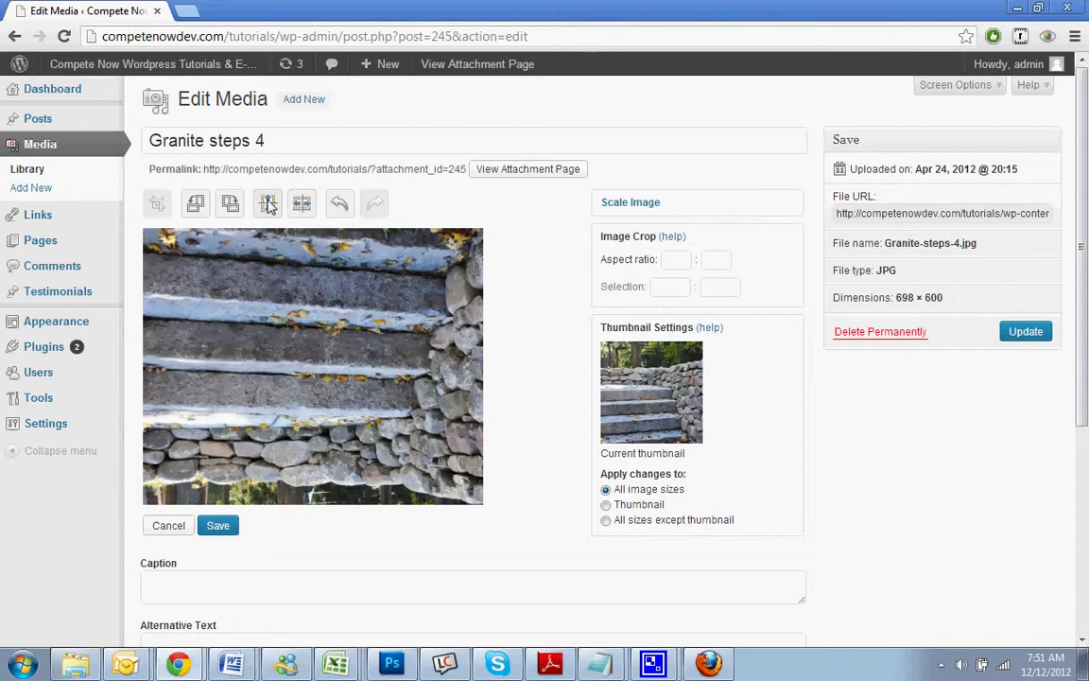
click(270, 206)
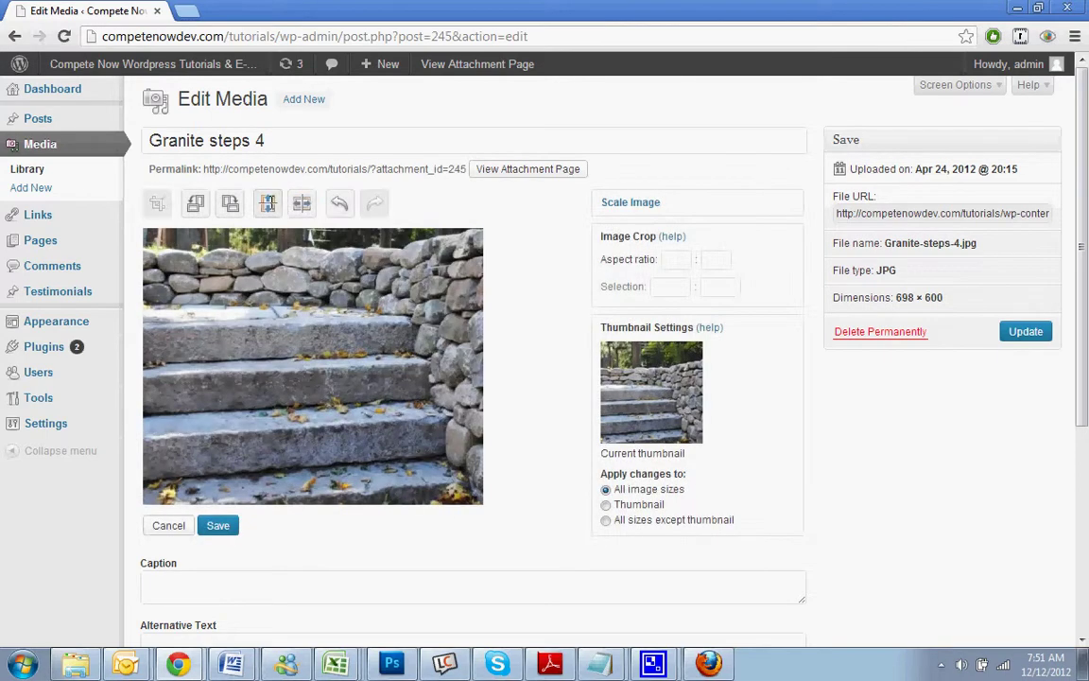
click(301, 206)
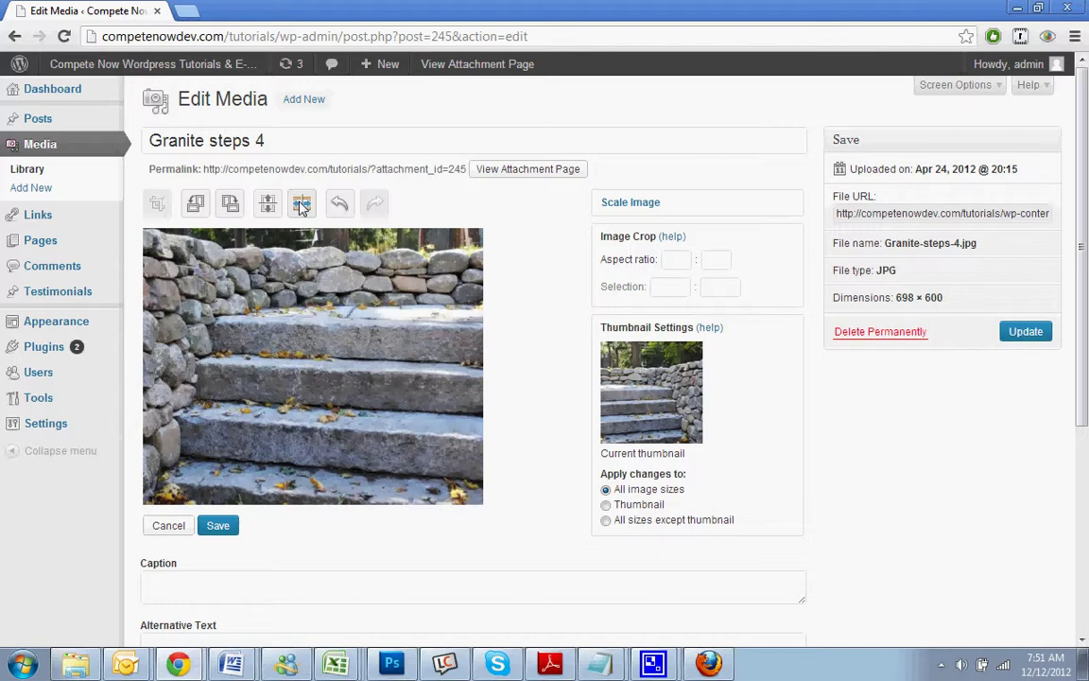
click(302, 207)
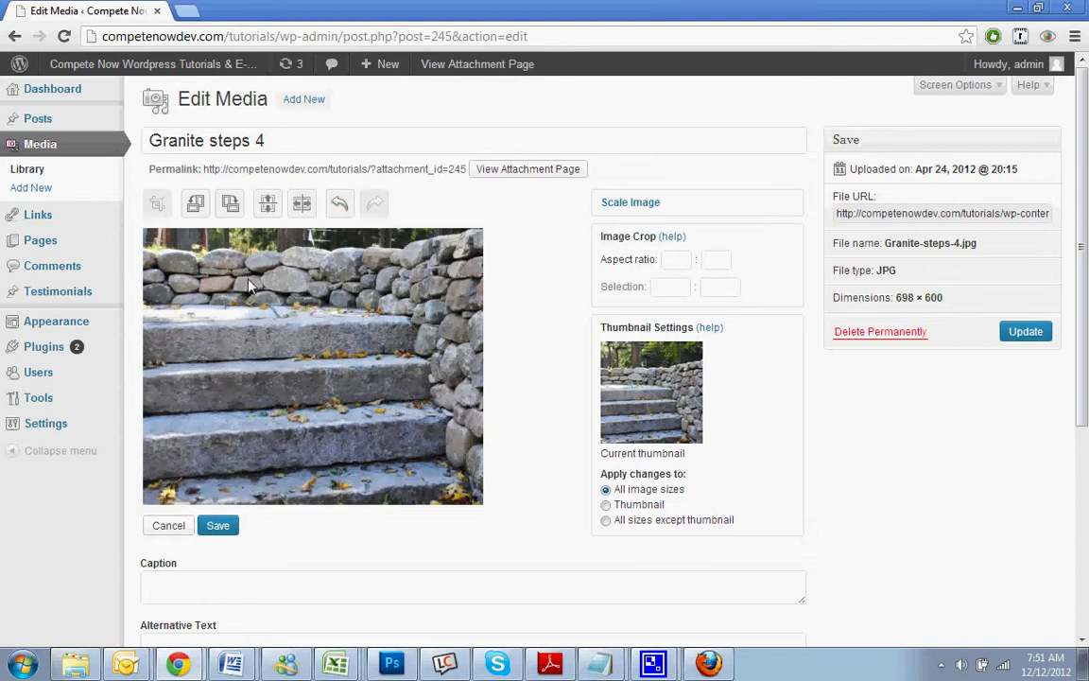
Save the cropped image and reopen it in the image editor
click(225, 527)
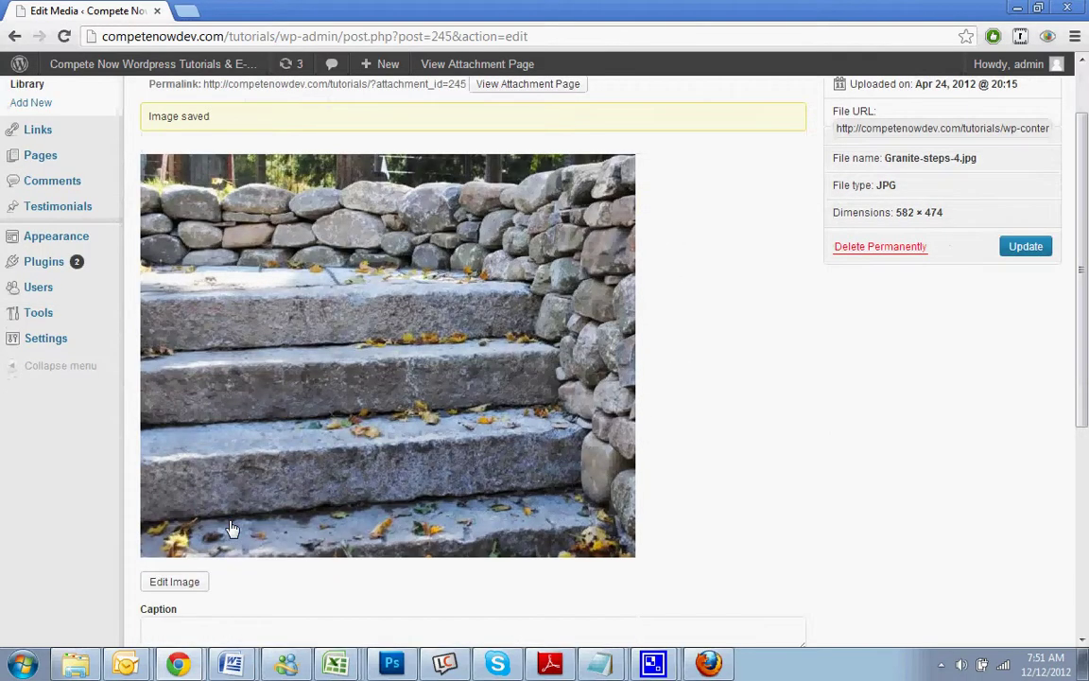
scroll(232, 527, up, 2)
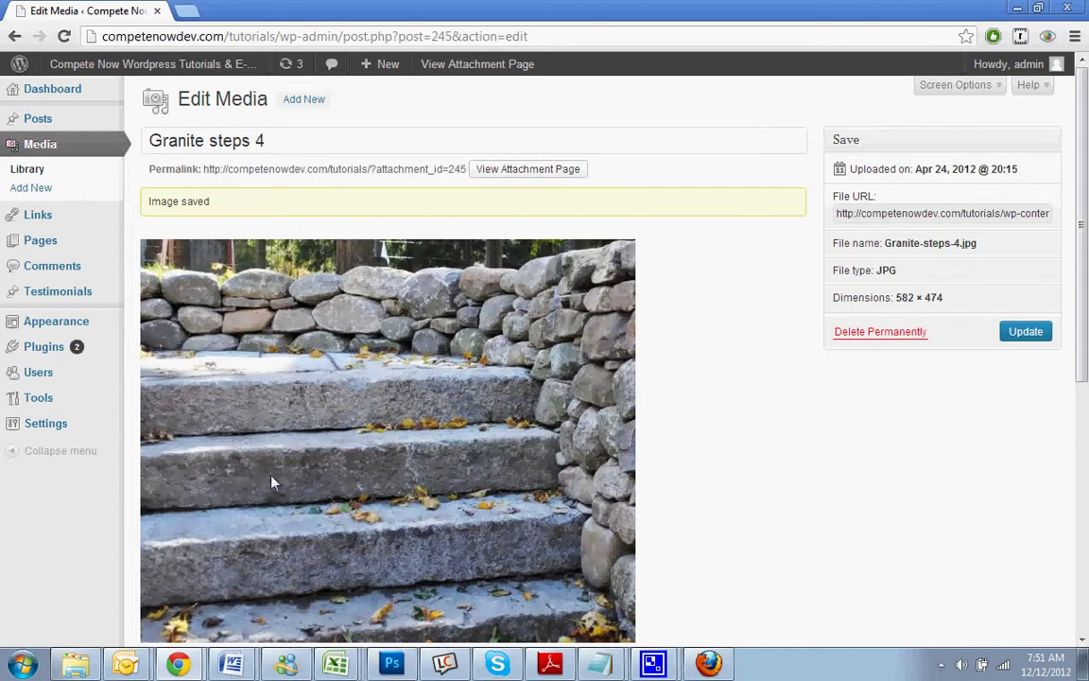
scroll(272, 483, down, 4)
click(181, 495)
scroll(792, 413, up, 4)
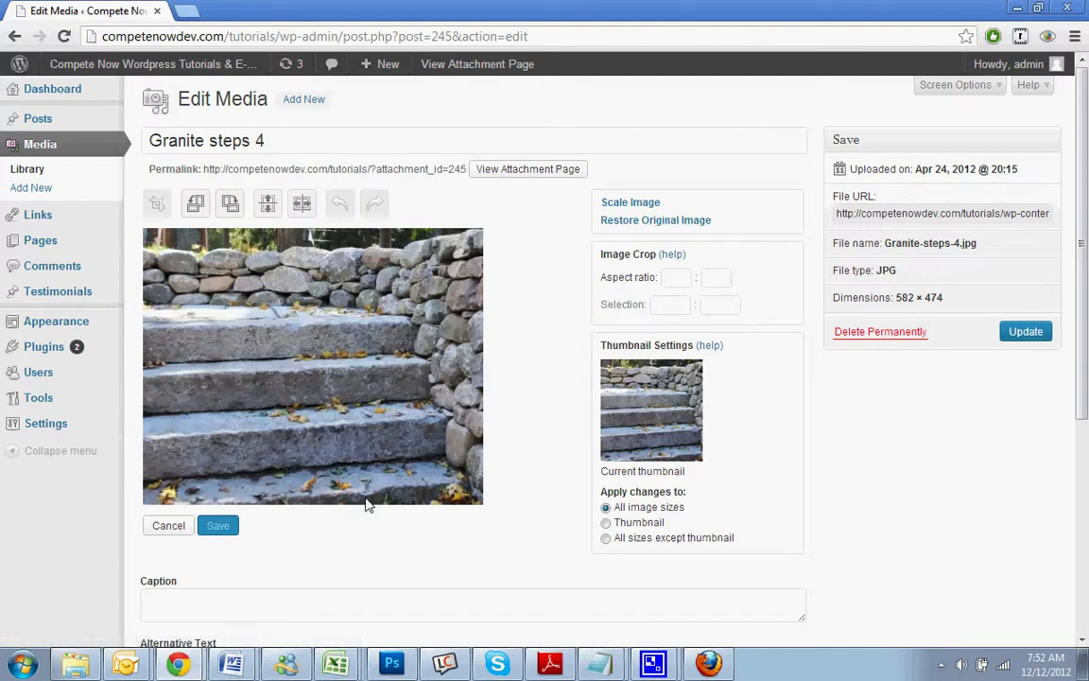
Scale the cropped image proportionally to a width of 250 pixels
click(626, 204)
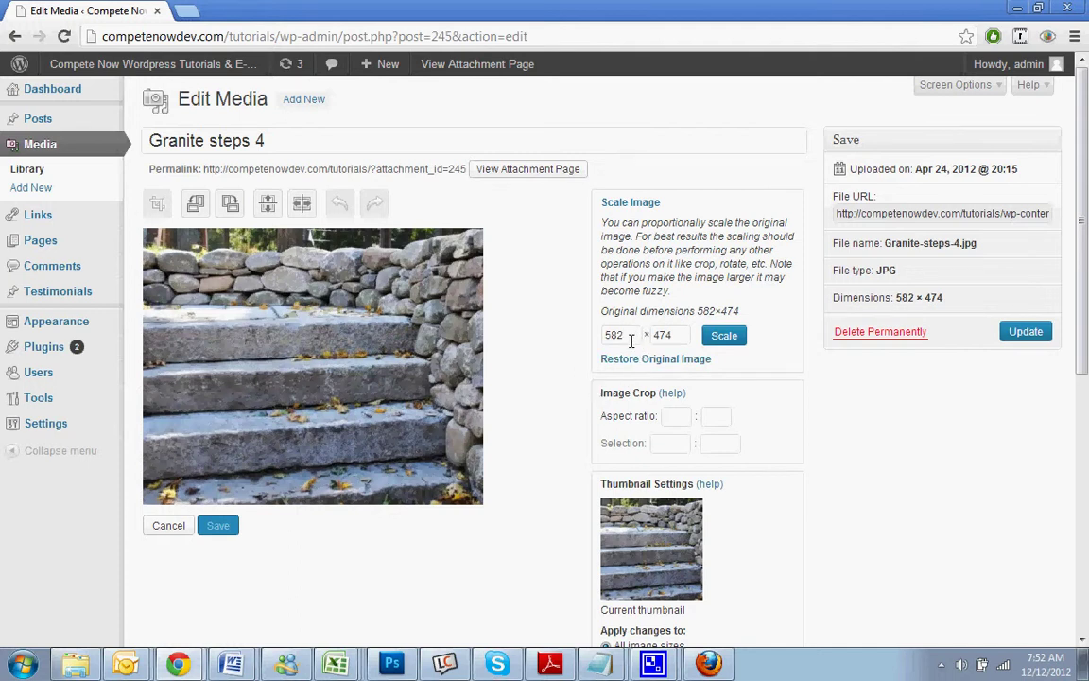
drag(633, 342, 616, 335)
text(250)
click(724, 335)
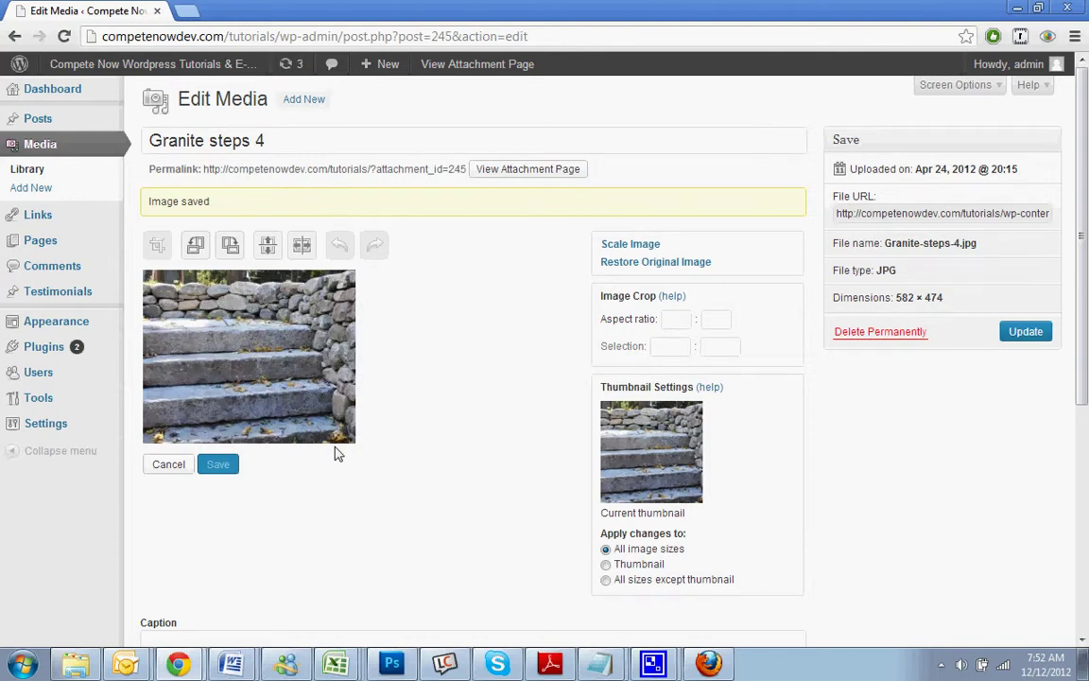
Update the Granite steps 4 media entry to store the scaled image
scroll(336, 454, down, 5)
click(1023, 333)
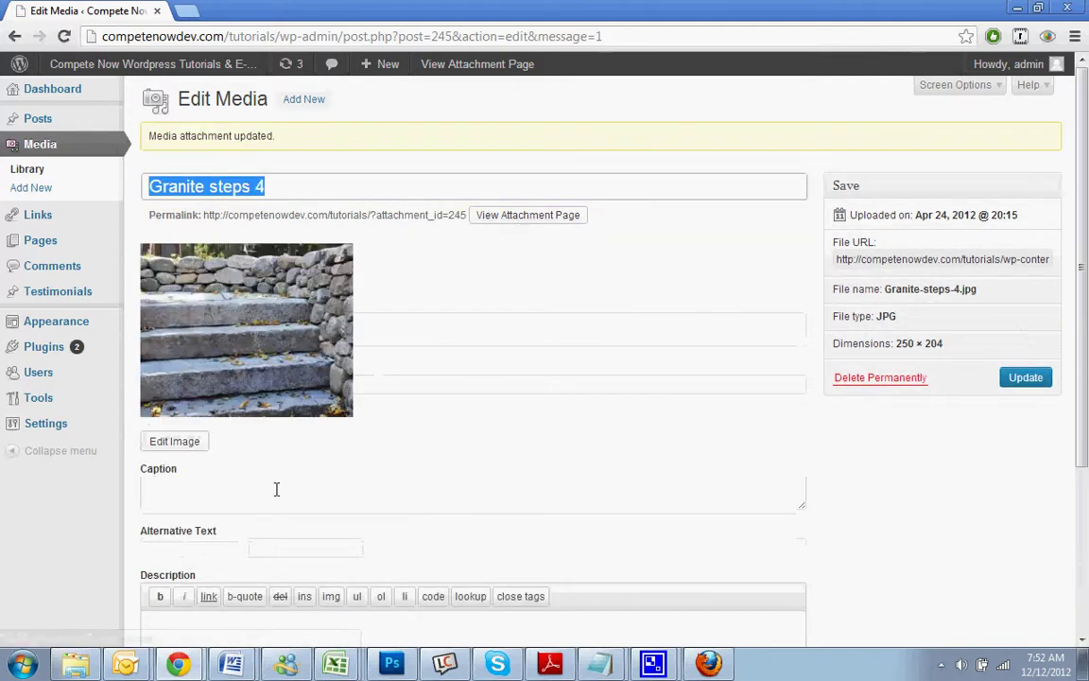
Reopen the picture in the image editor, try a crop selection of about 202 by 180 pixels, and cancel the edit
scroll(409, 378, down, 3)
click(159, 269)
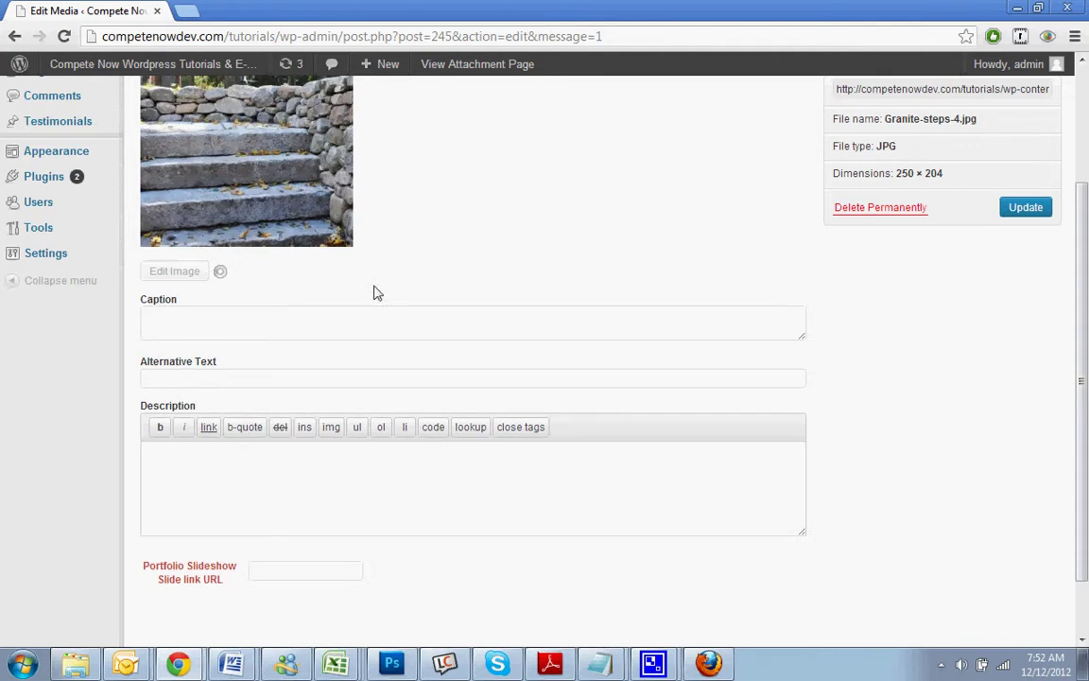
scroll(751, 357, up, 3)
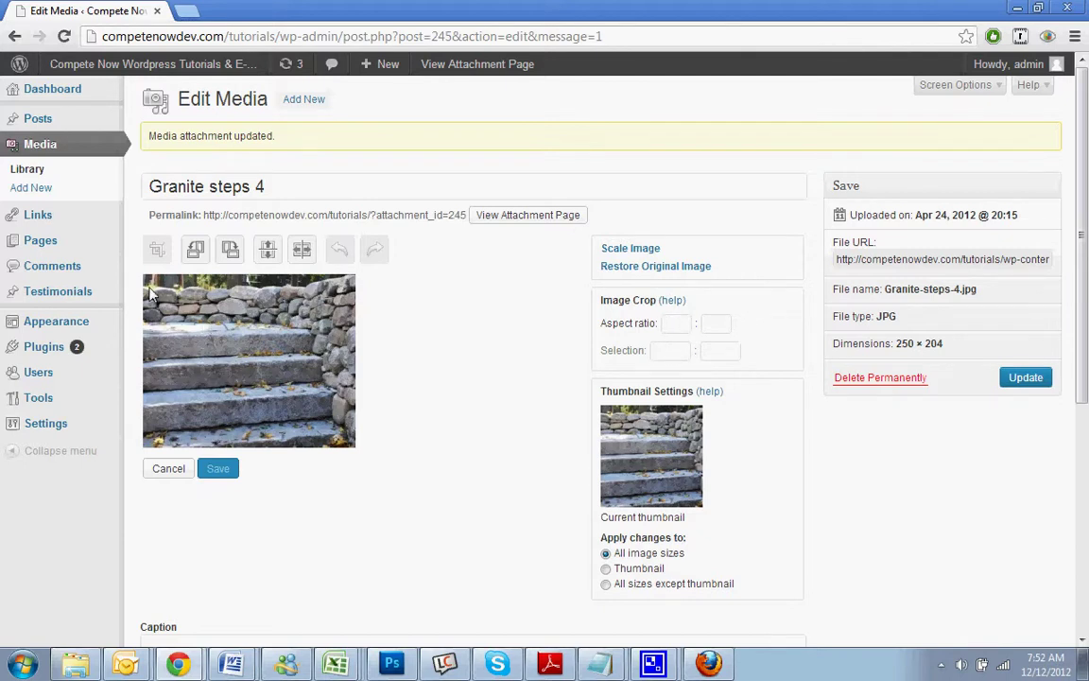
drag(149, 294, 323, 447)
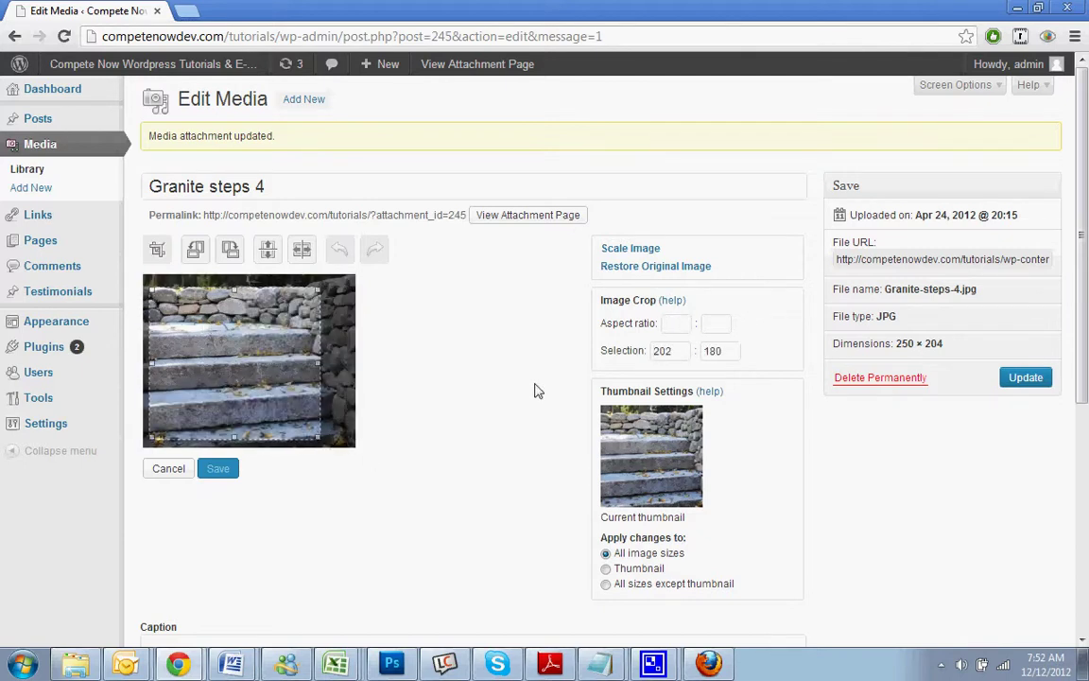
click(190, 466)
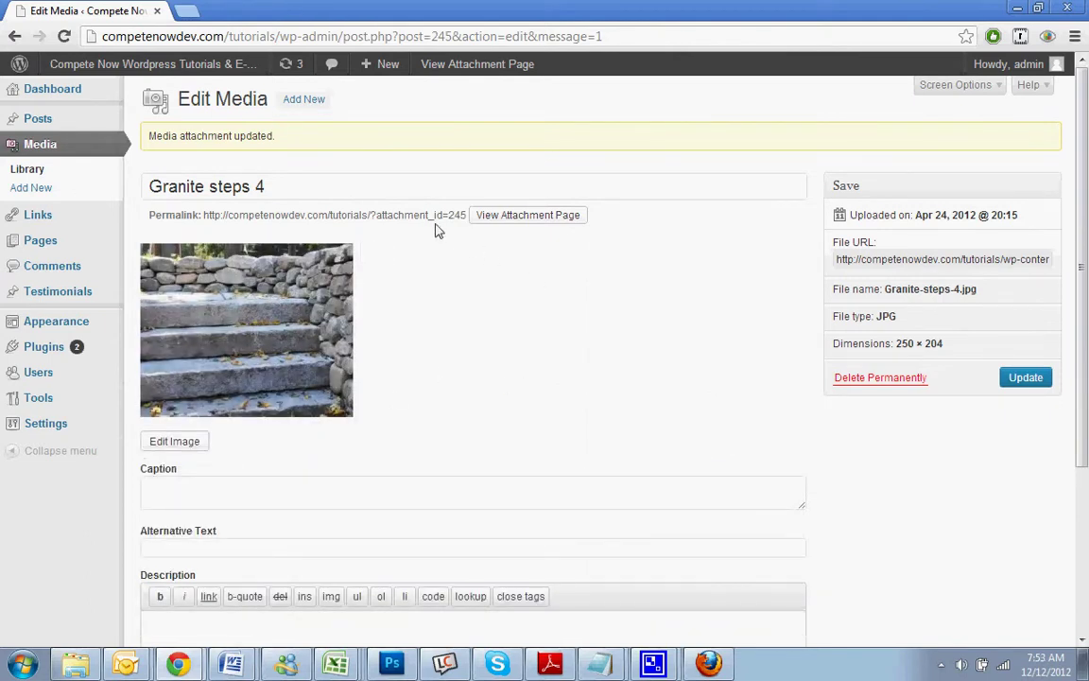
Open the public site and examine the home page's header, text and sidebar
mouse_move(151, 63)
click(142, 87)
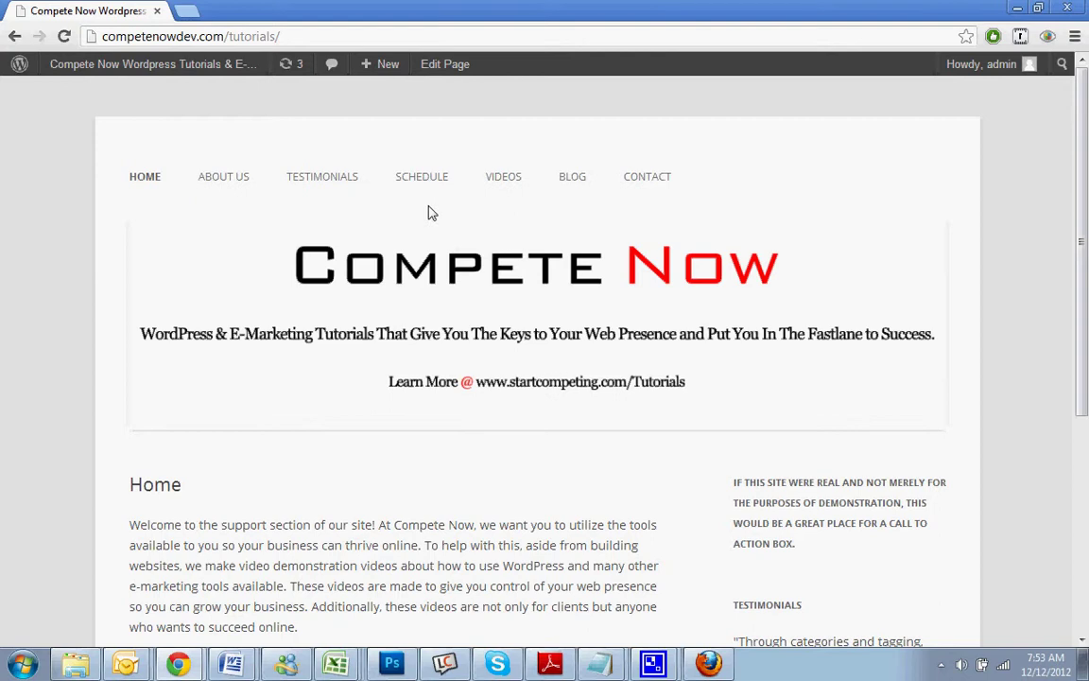
scroll(448, 281, down, 4)
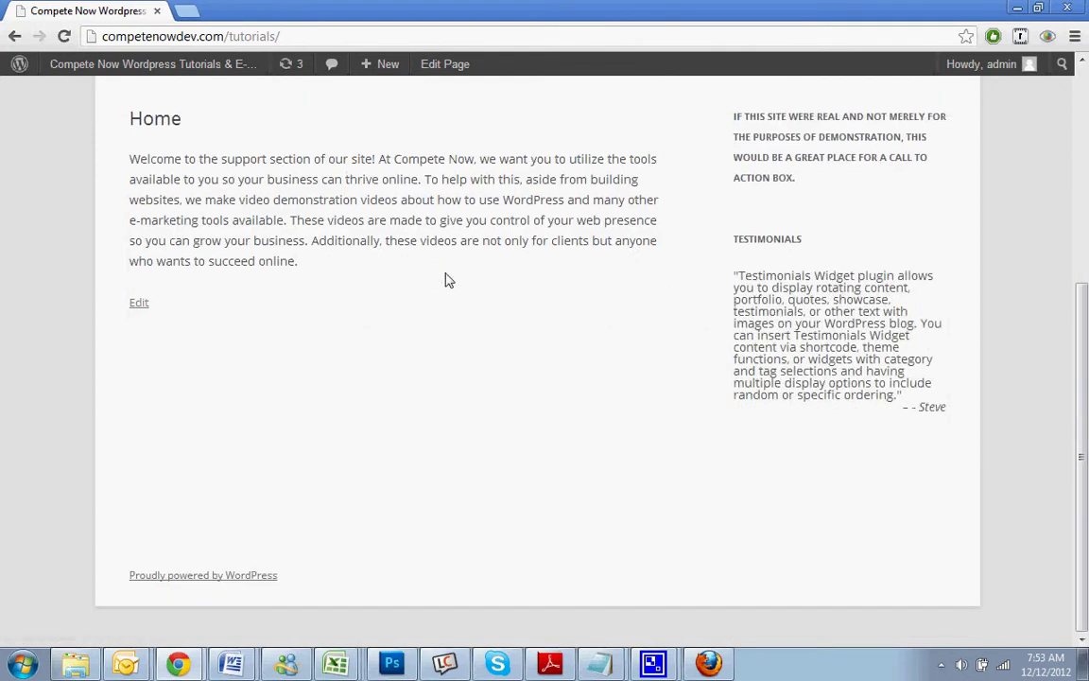
scroll(449, 281, up, 4)
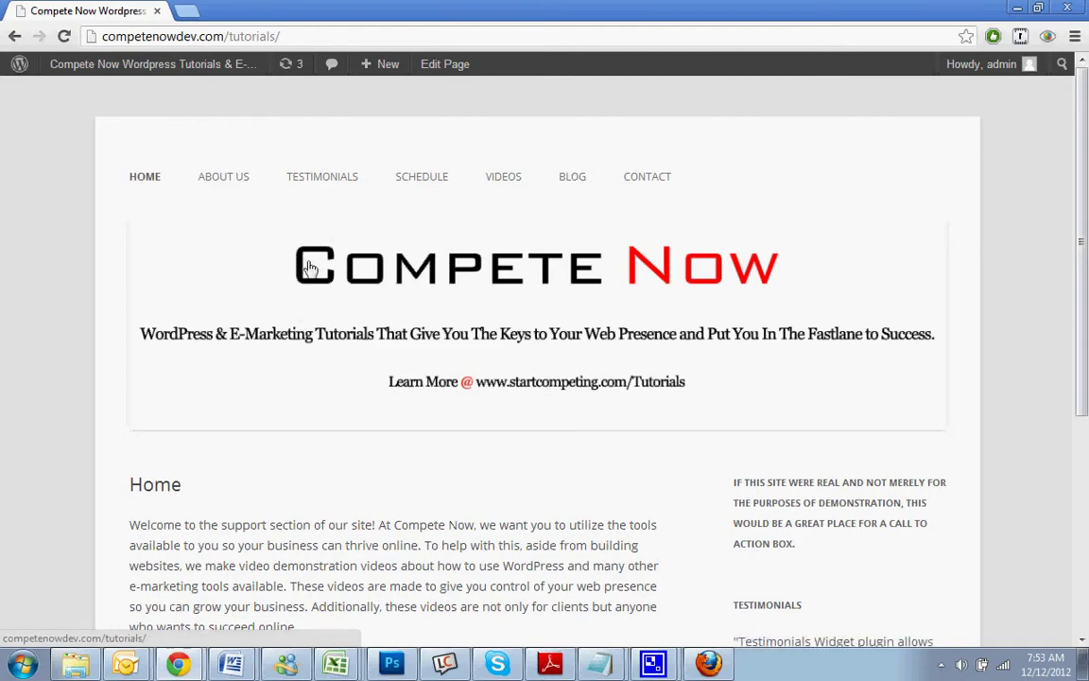
scroll(501, 508, down, 4)
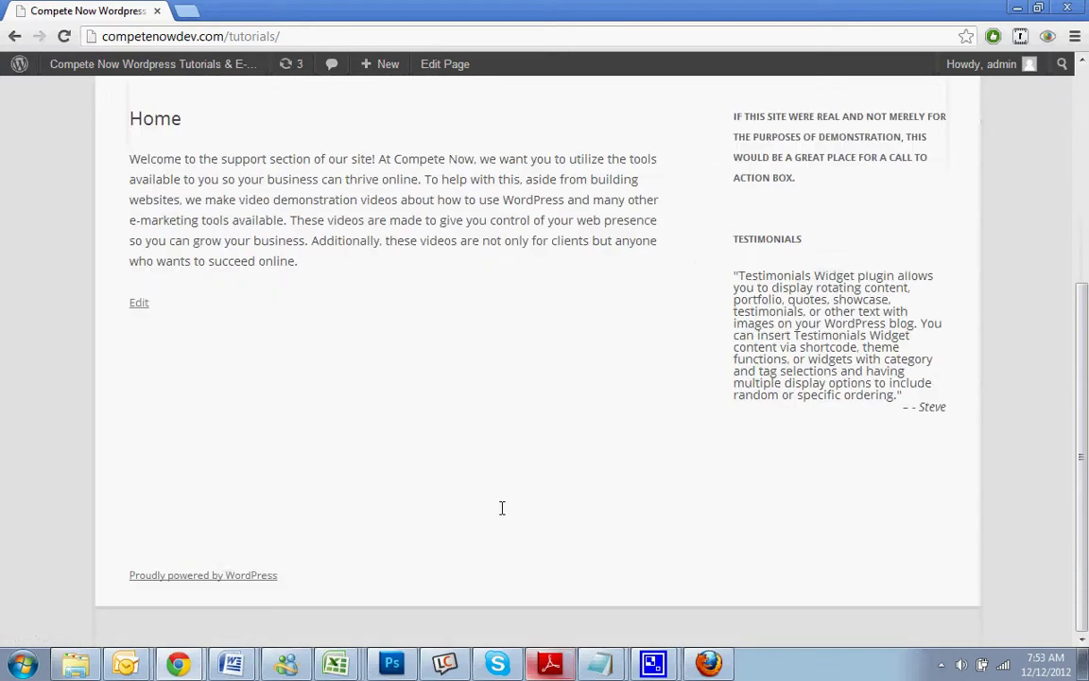
scroll(501, 508, up, 4)
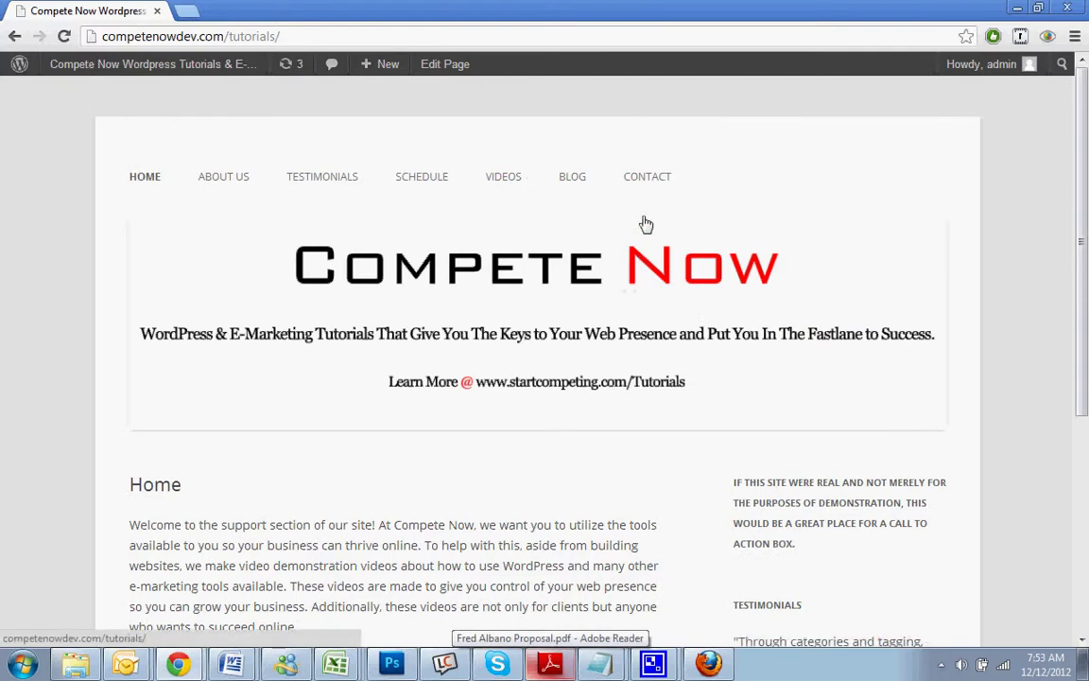
View the sub2 page under About Us, return to the Home page and look over its layout
mouse_move(226, 180)
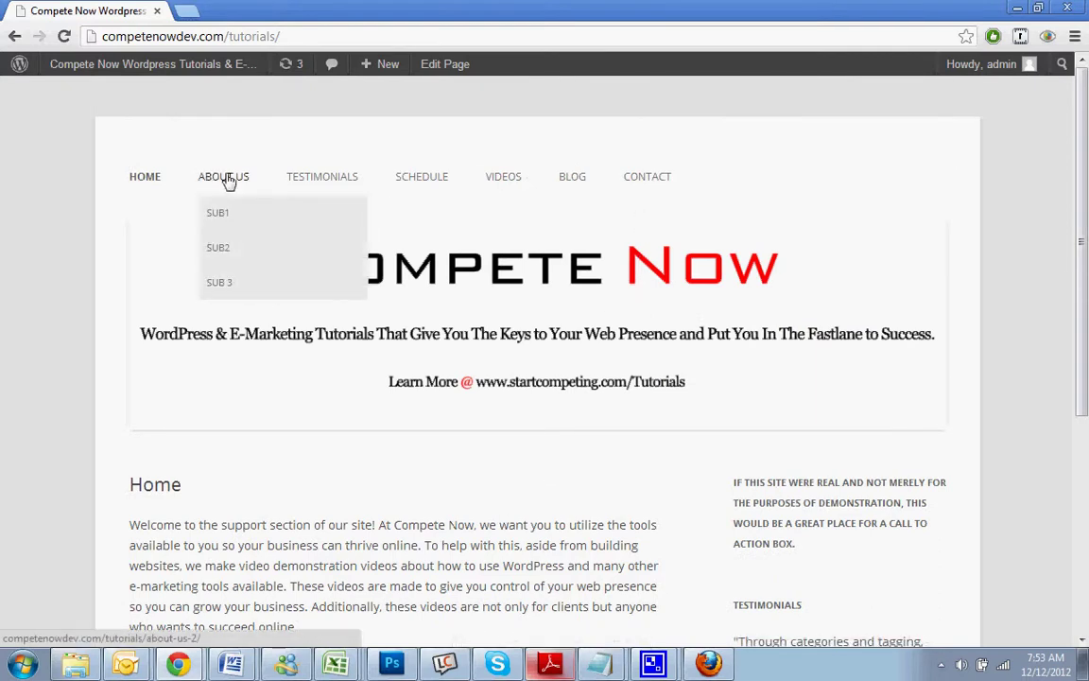
click(223, 266)
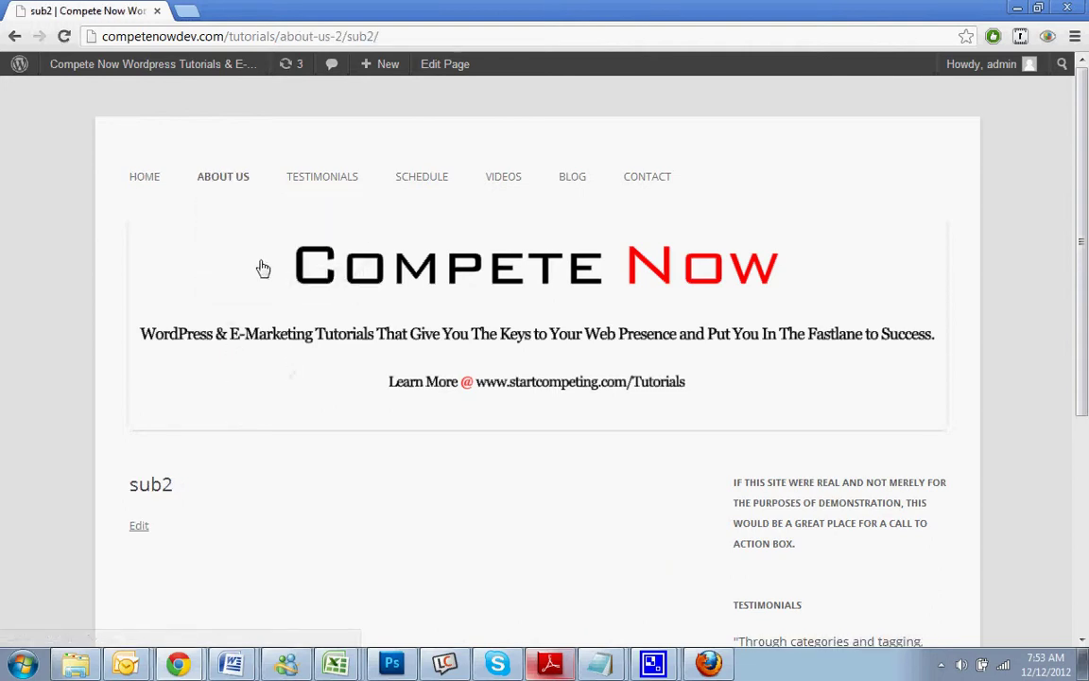
click(148, 171)
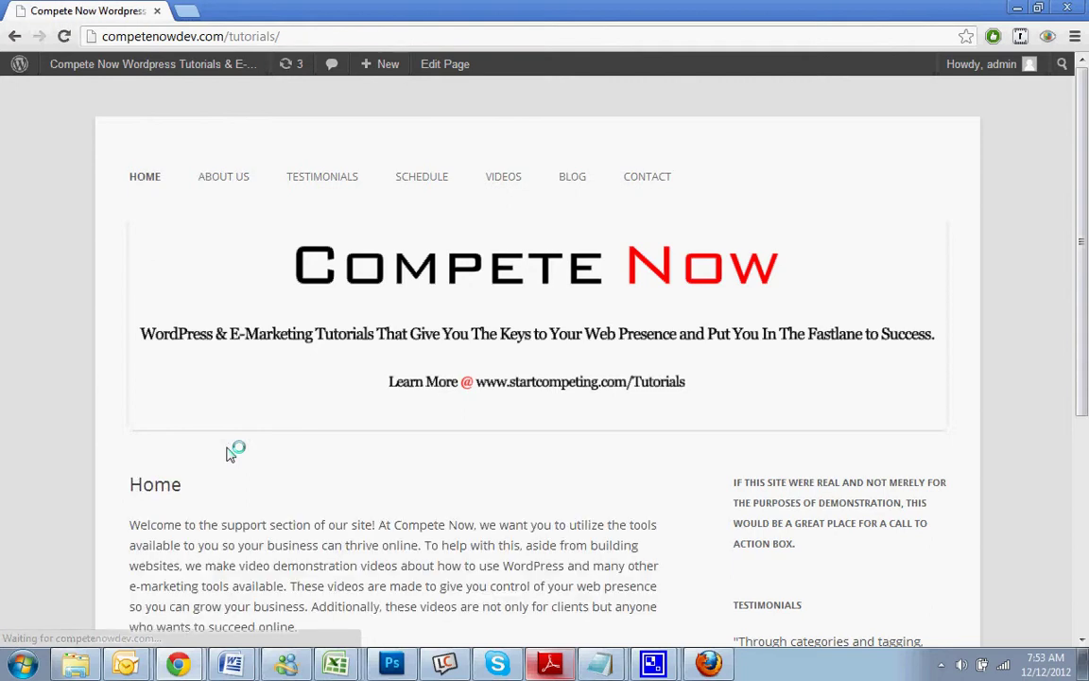
scroll(371, 518, down, 1)
scroll(373, 518, up, 1)
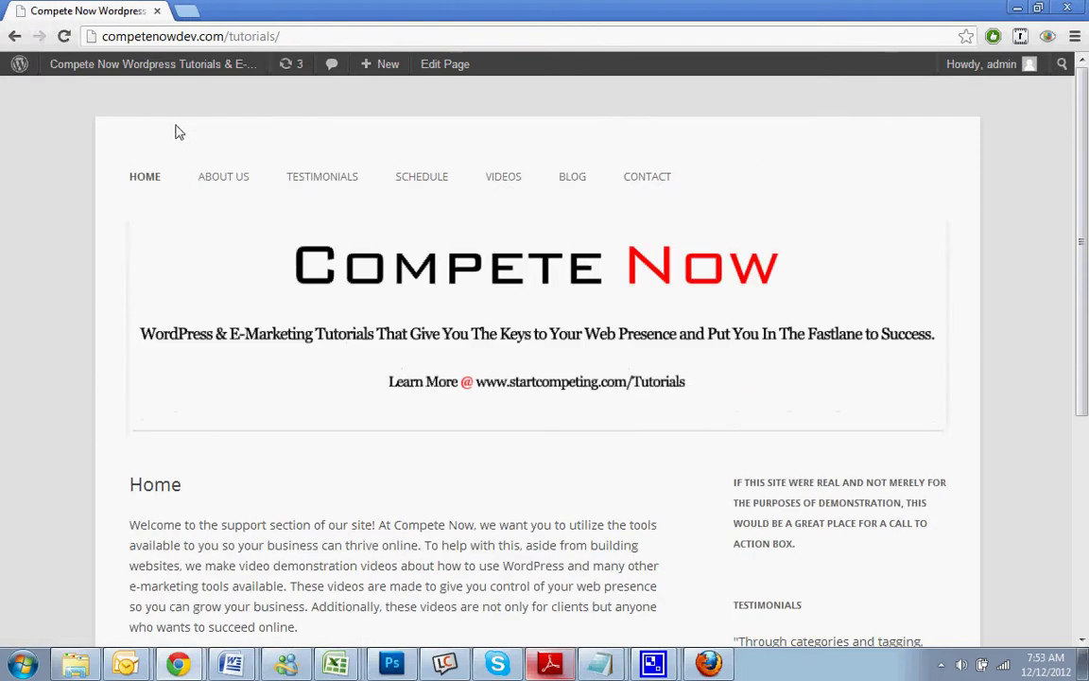
scroll(466, 539, down, 2)
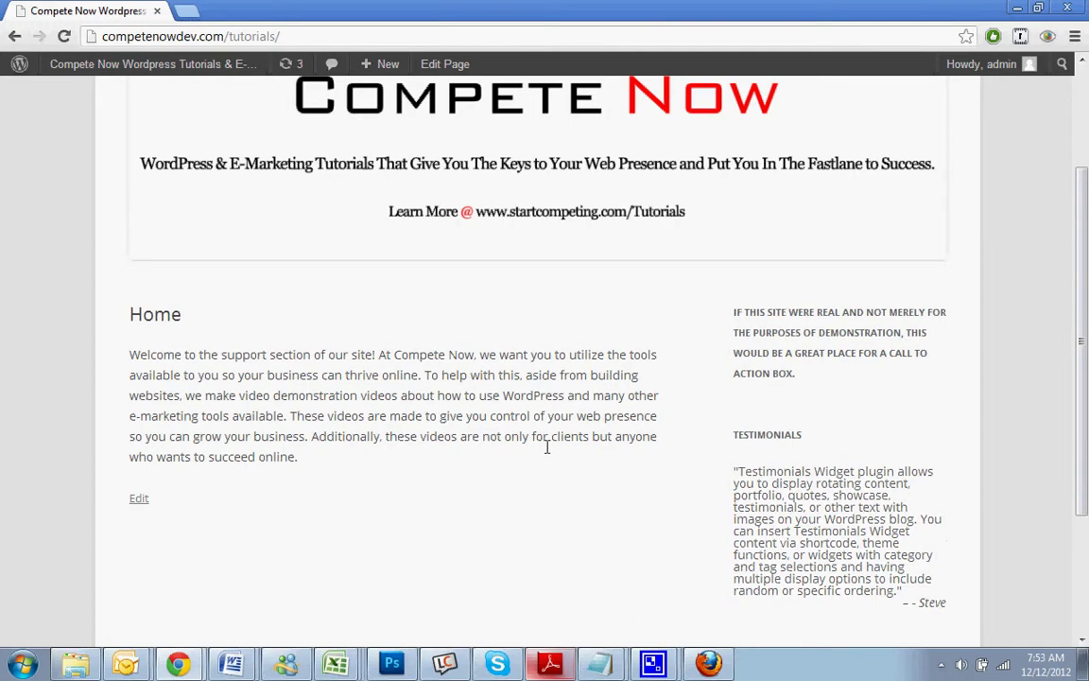
scroll(503, 315, up, 2)
scroll(469, 440, down, 2)
scroll(461, 457, up, 2)
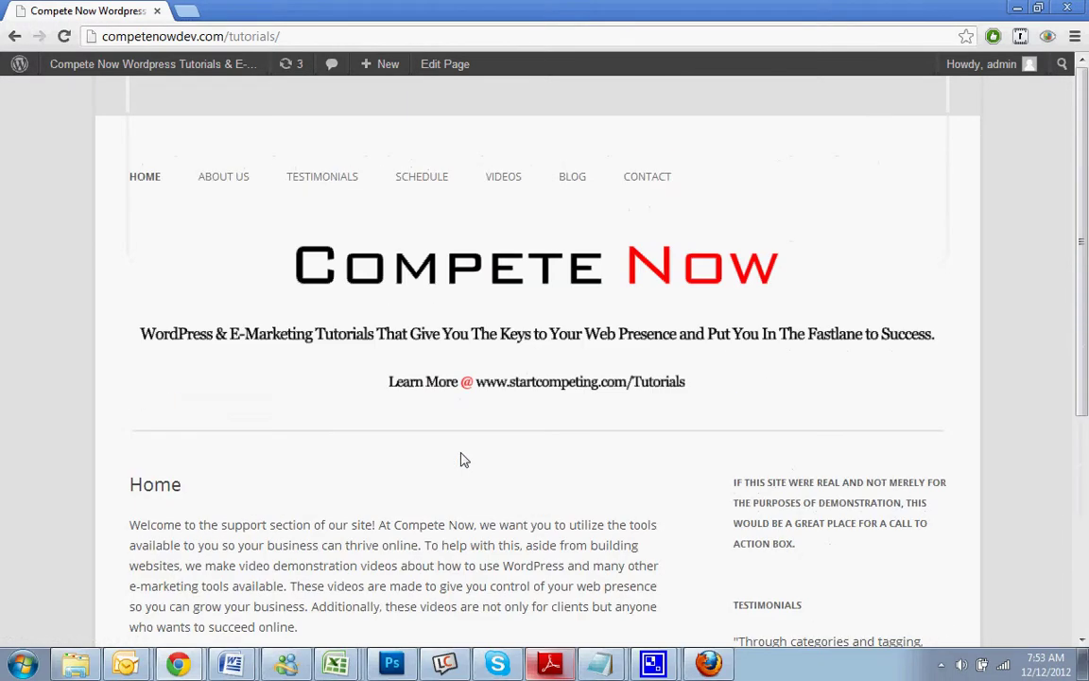
scroll(464, 459, down, 1)
scroll(425, 478, up, 1)
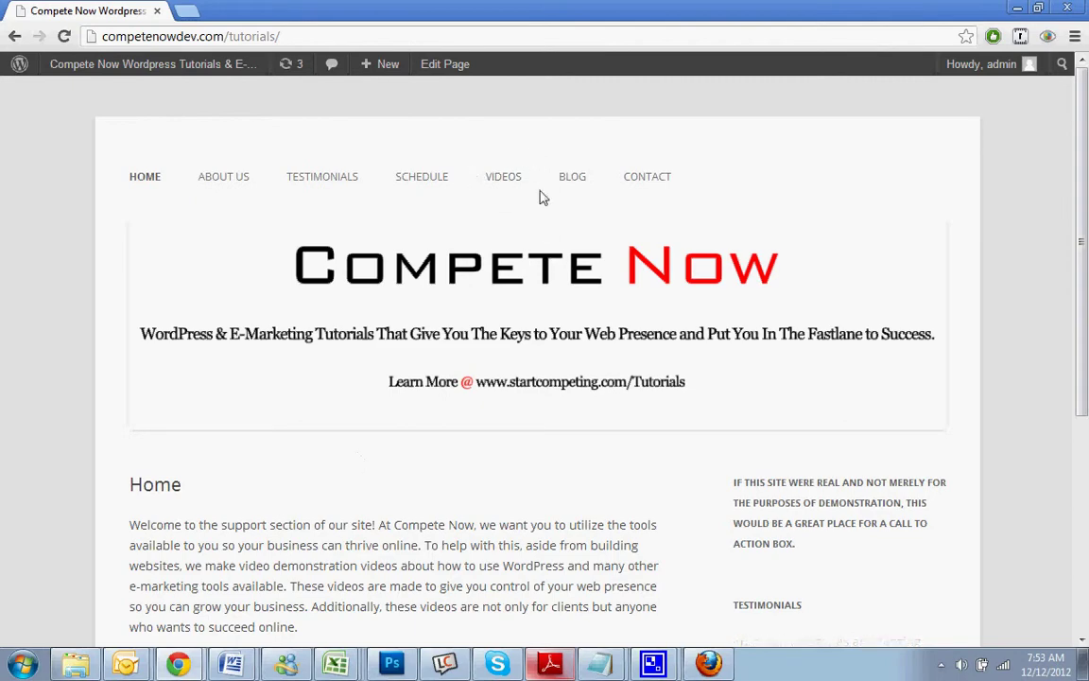
Open the Blog page and examine how Test Blog Post 2 is laid out
click(570, 182)
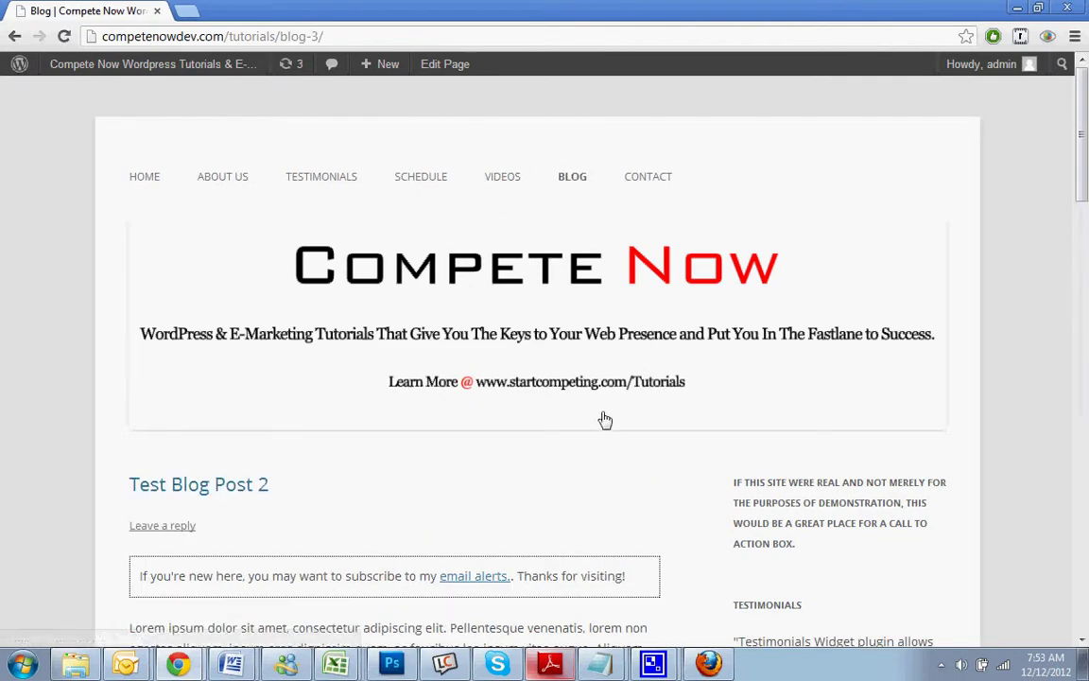
scroll(595, 428, down, 3)
scroll(243, 345, down, 2)
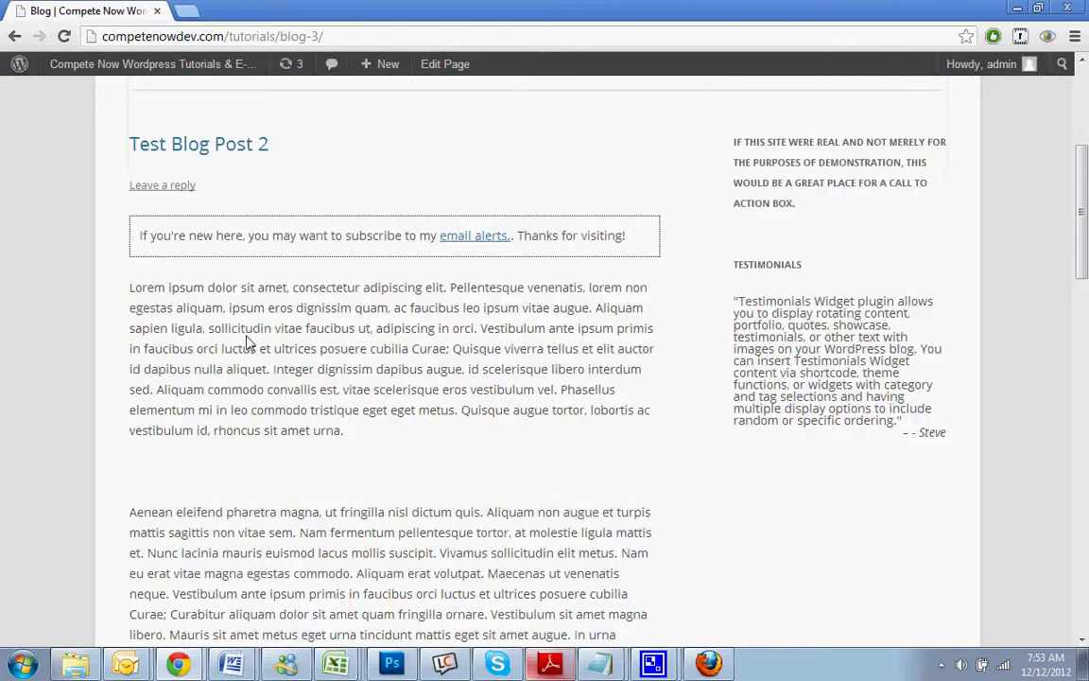
scroll(485, 432, up, 2)
scroll(485, 433, up, 2)
scroll(742, 486, down, 1)
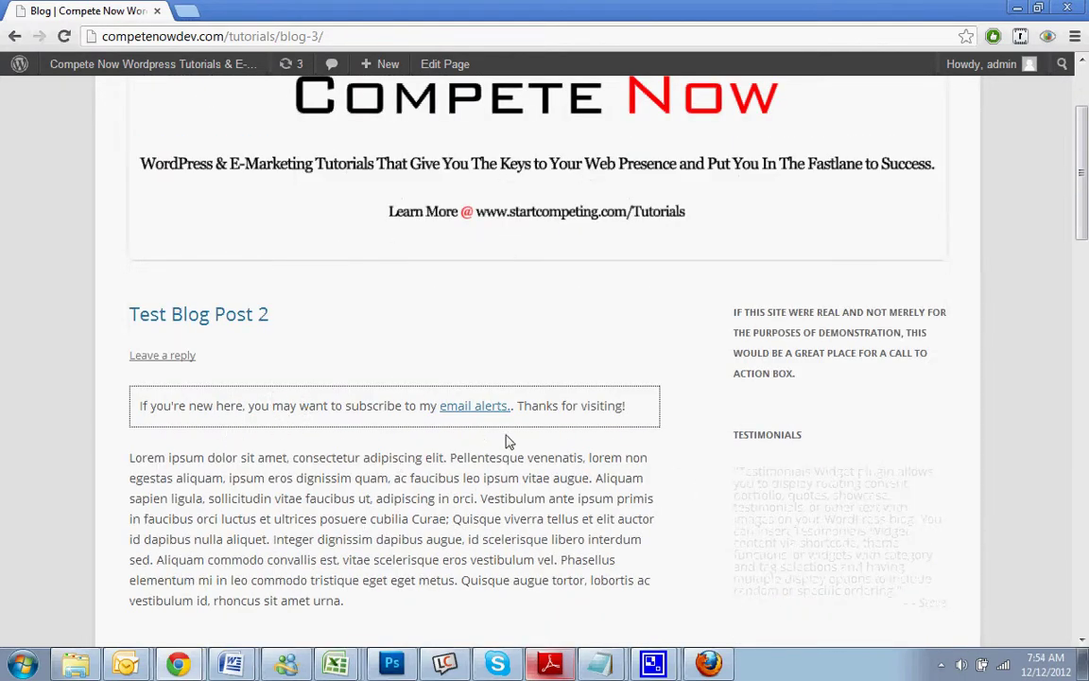
scroll(661, 581, up, 2)
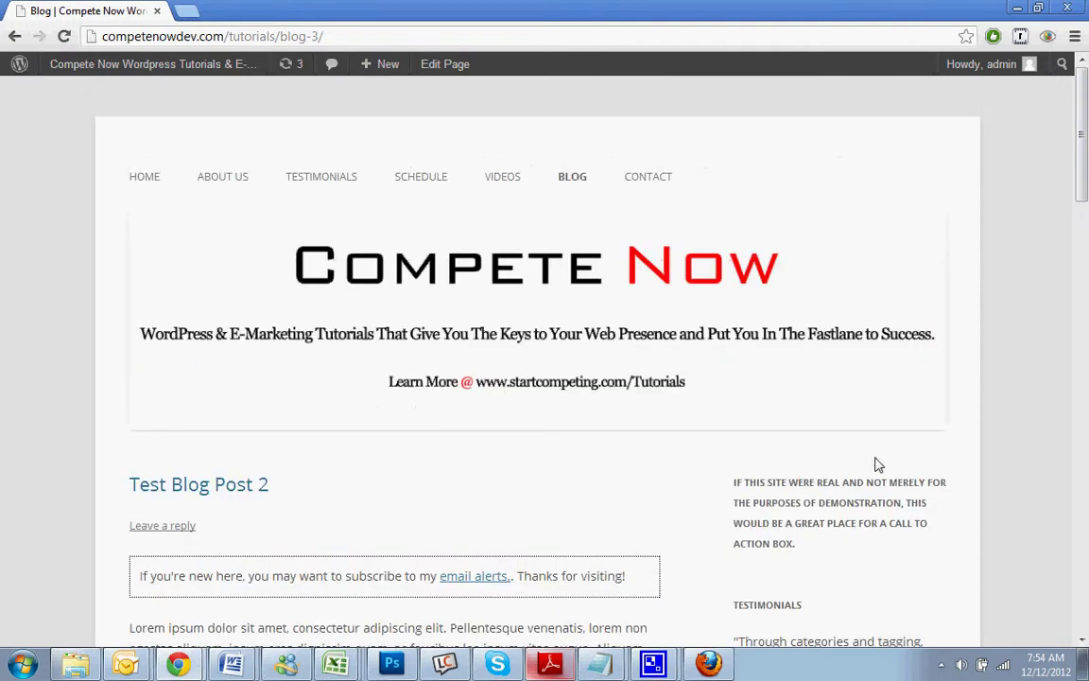
Return to the admin dashboard and open the customizer for the current theme, Twenty Twelve
mouse_move(212, 68)
click(146, 92)
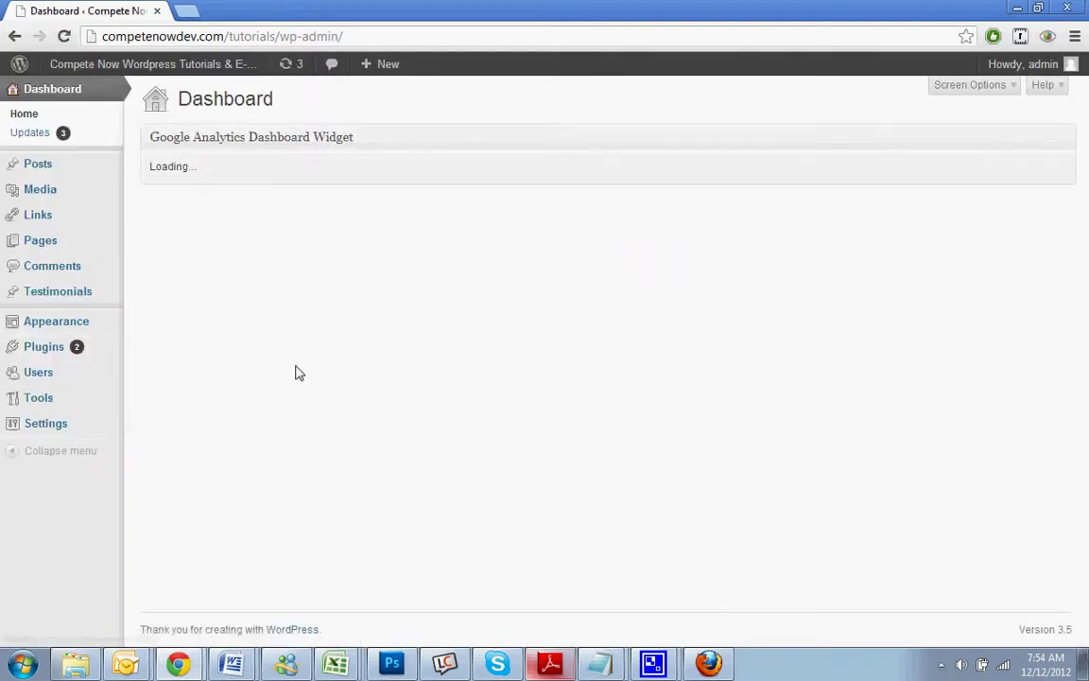
mouse_move(80, 319)
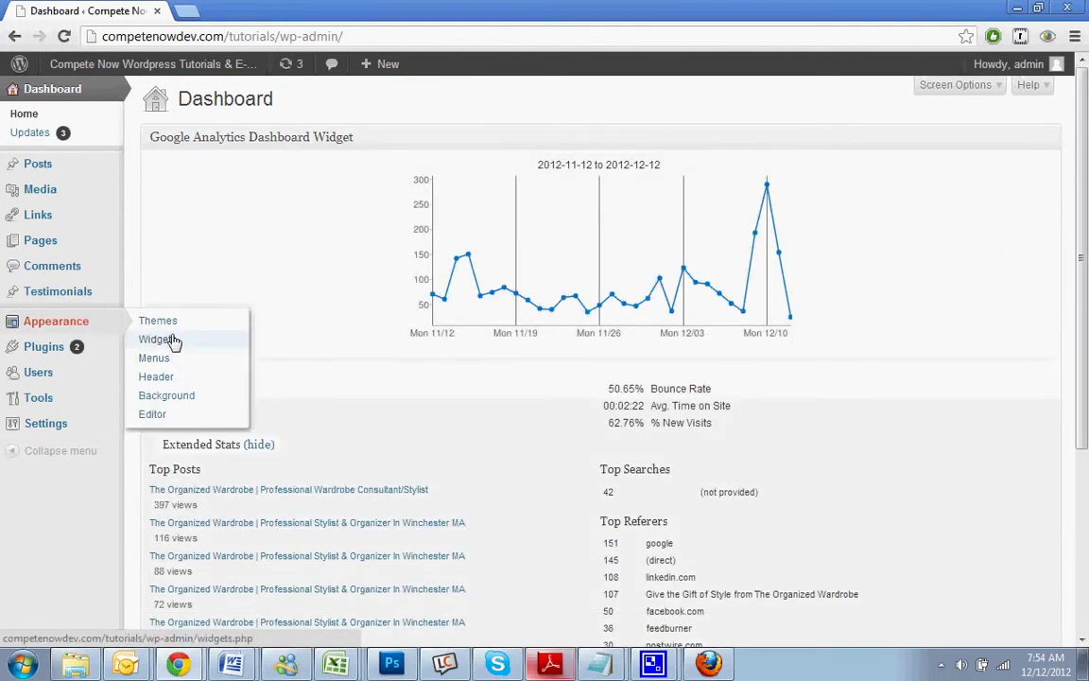
click(158, 331)
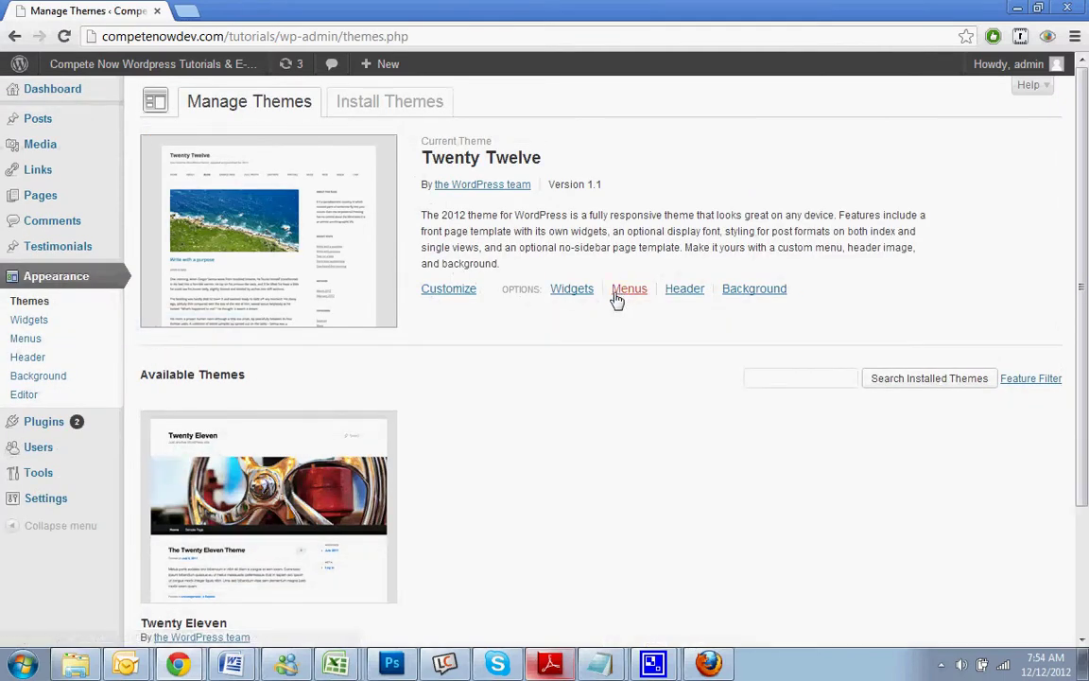
click(460, 291)
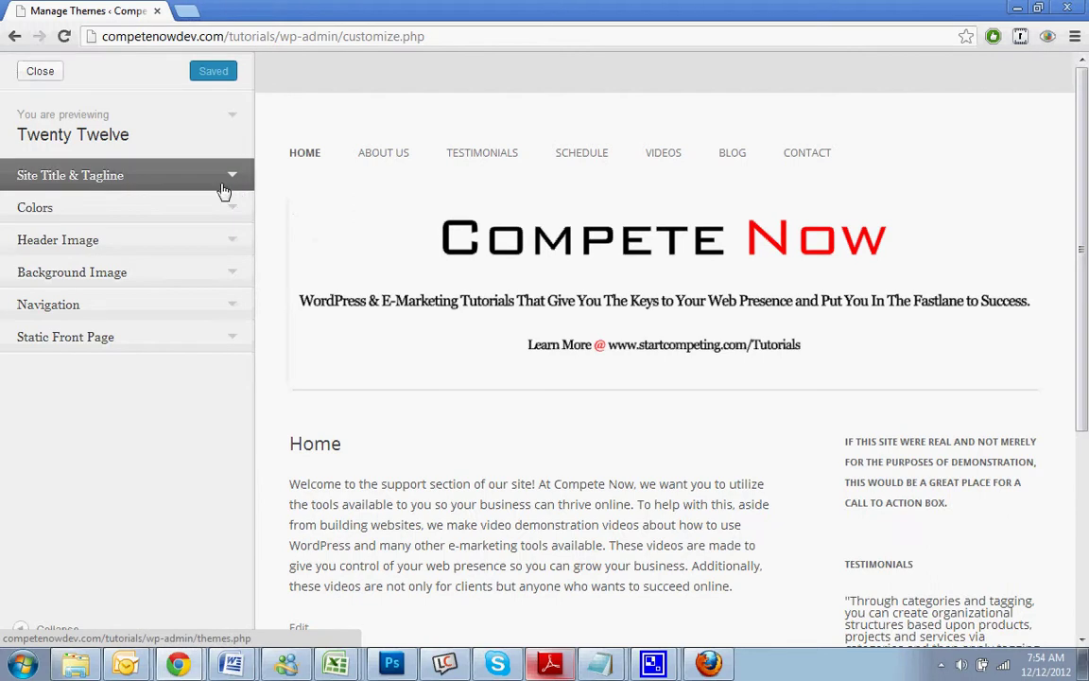
Try displaying the header text in the Site Title & Tagline settings, and collapse that section
click(223, 187)
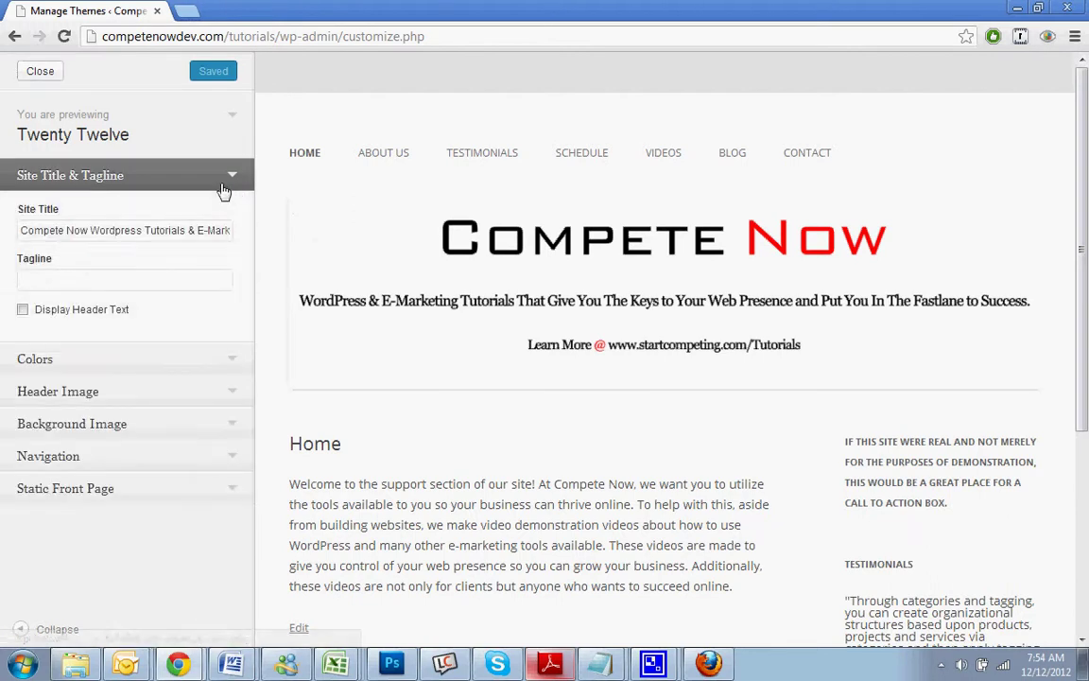
click(23, 310)
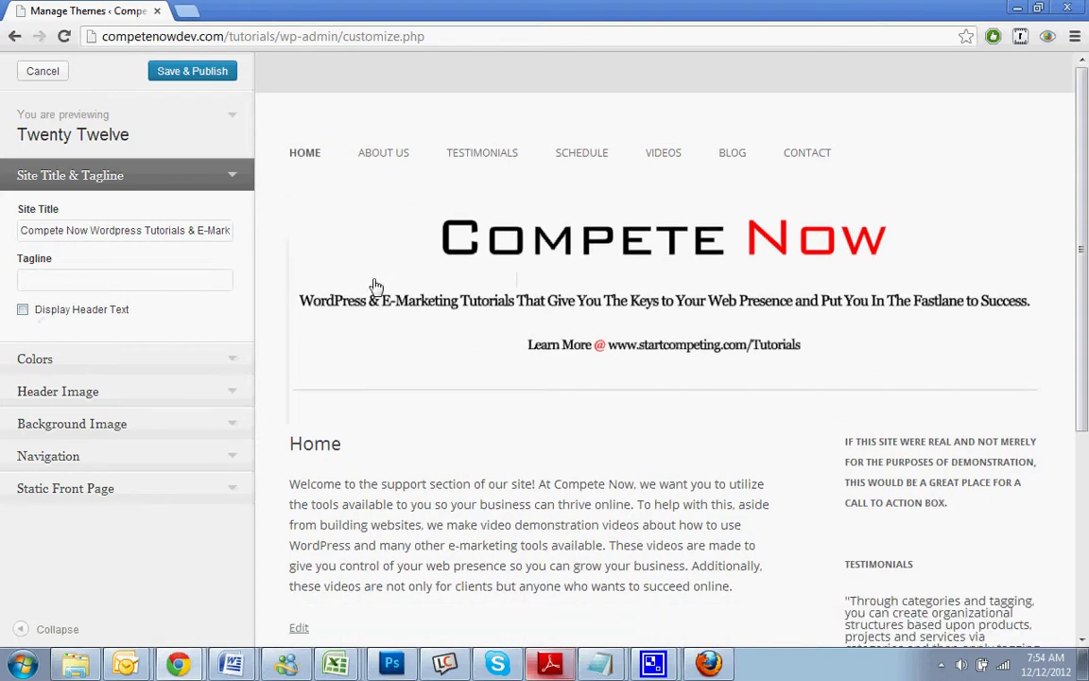
click(239, 187)
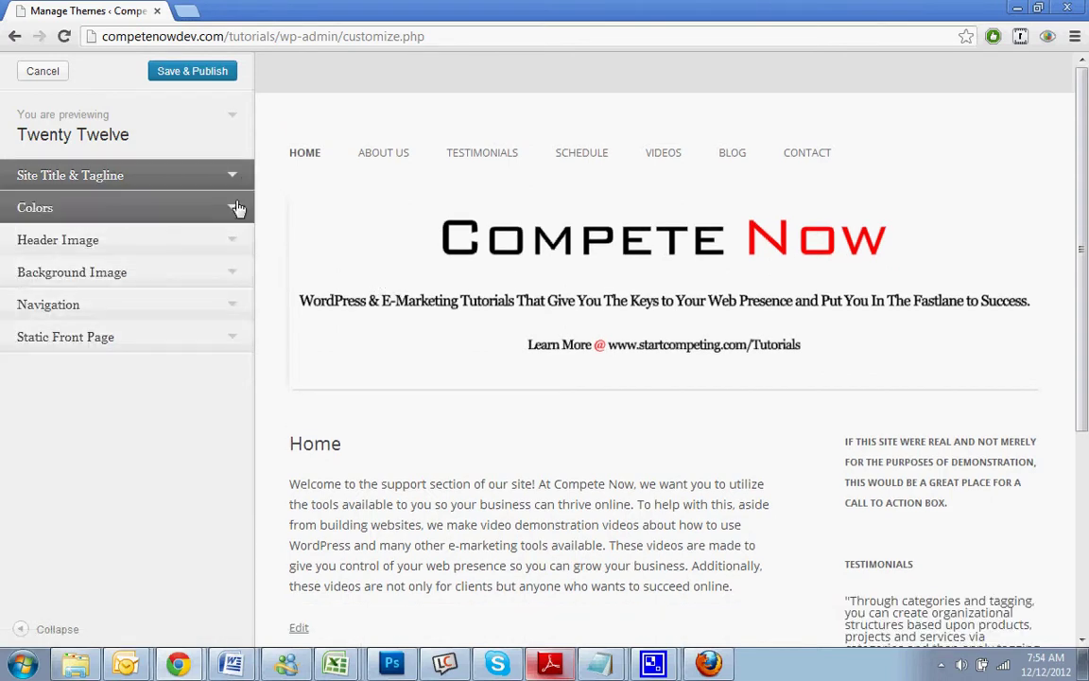
Set the theme's background color to near-black, #0a0a0a, and collapse the Colors section
click(236, 208)
click(63, 262)
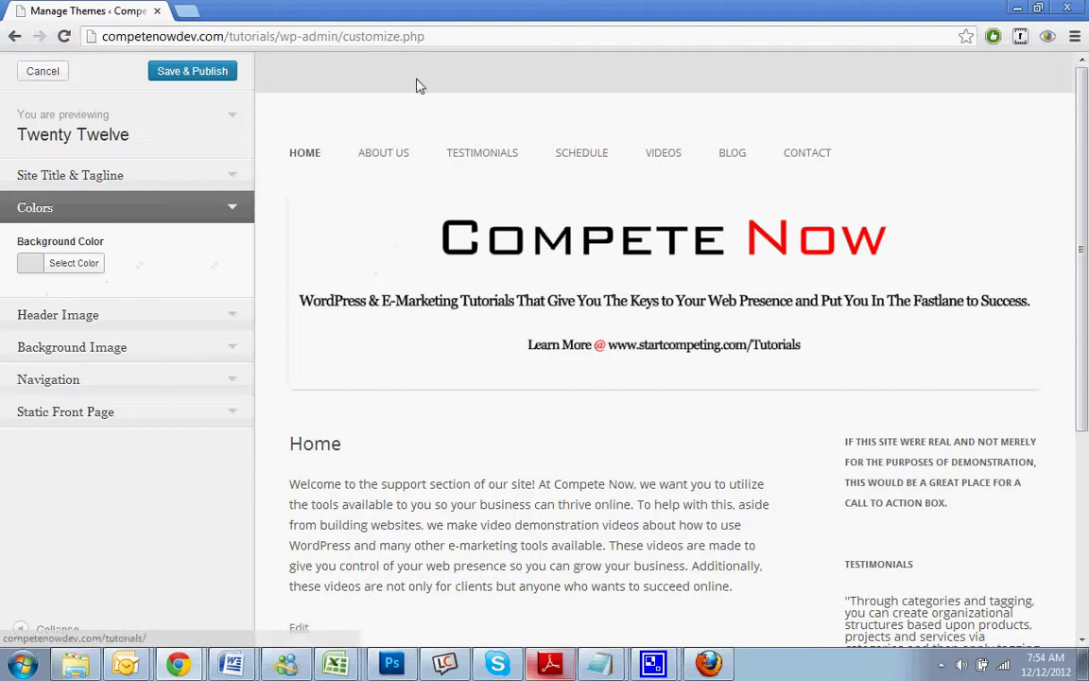
click(34, 268)
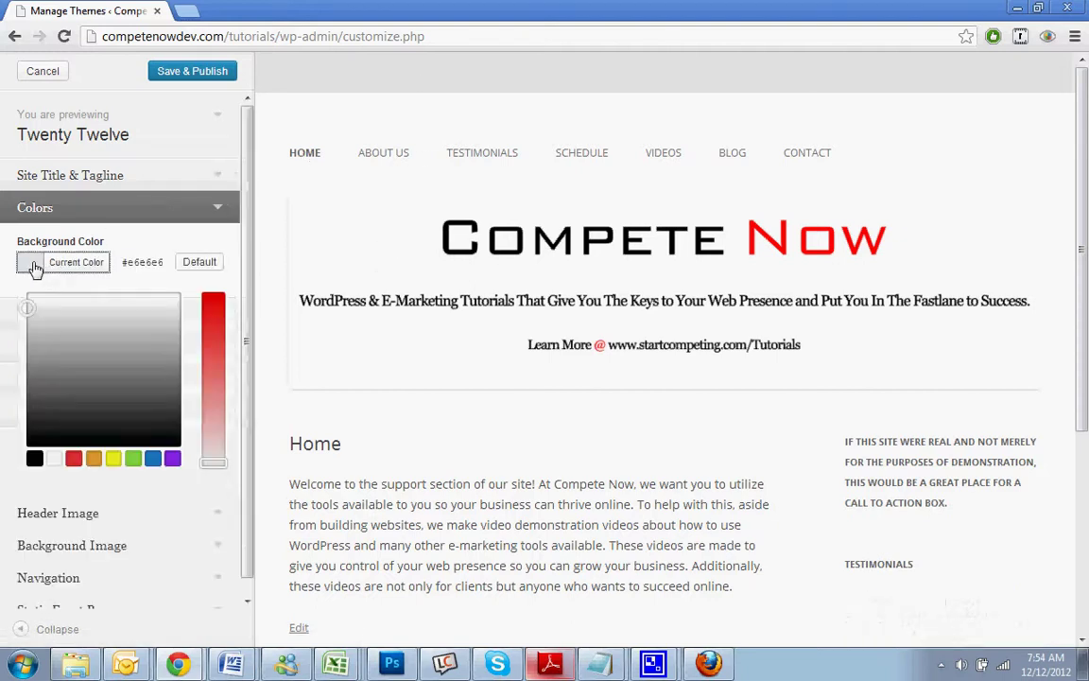
drag(34, 306, 29, 463)
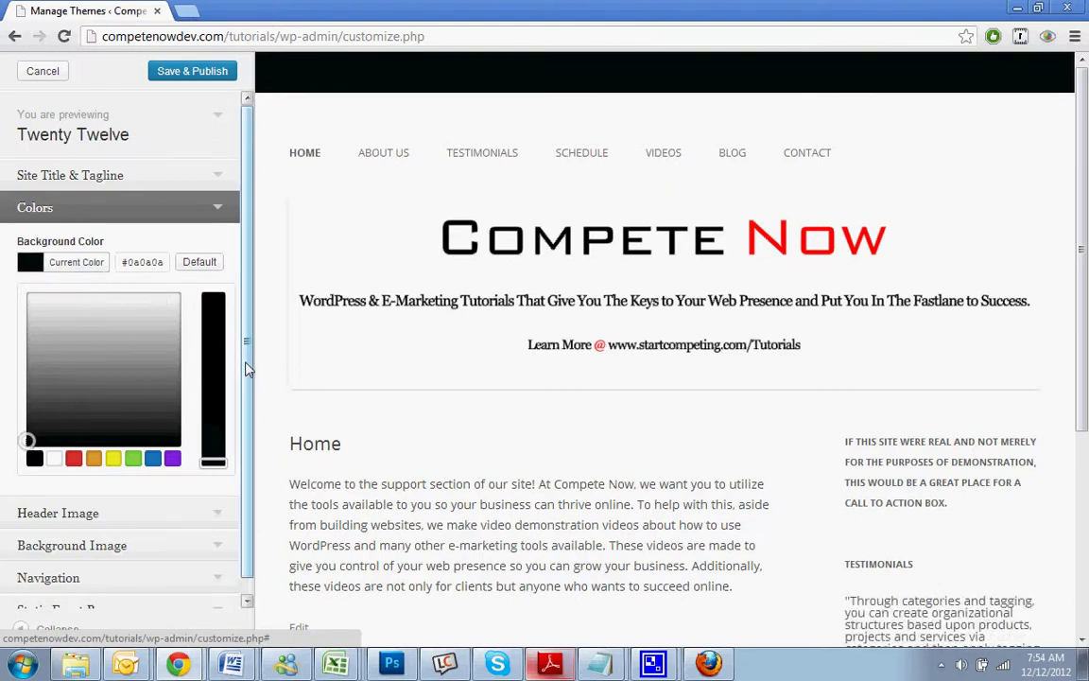
click(224, 209)
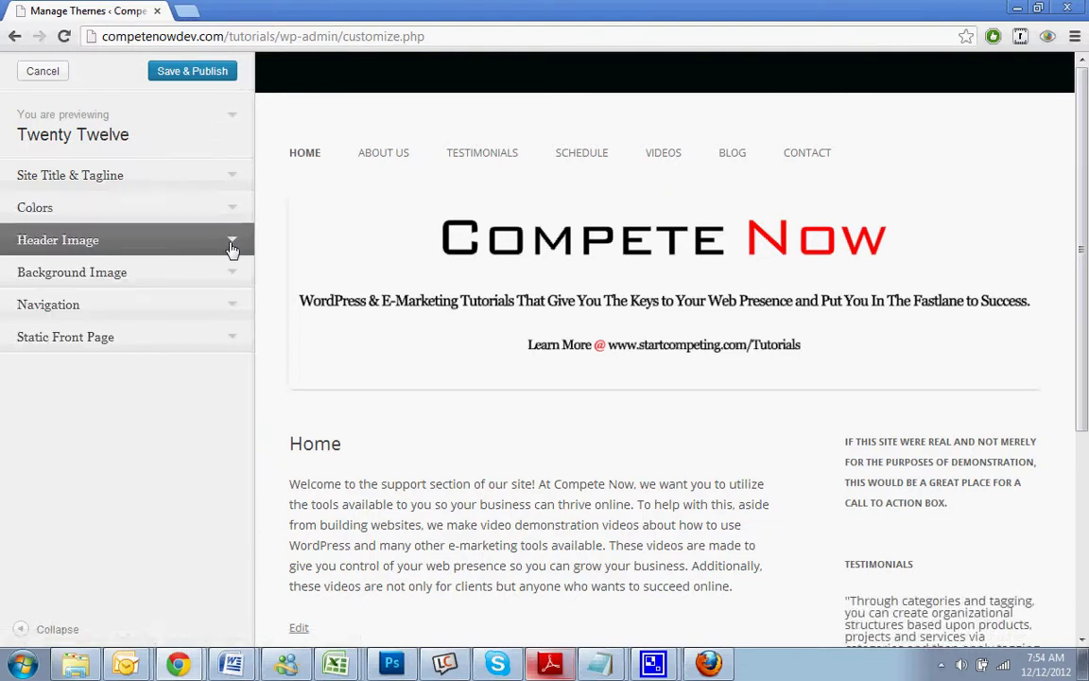
Look through the theme's Header Image, Background Image and Navigation settings
click(232, 244)
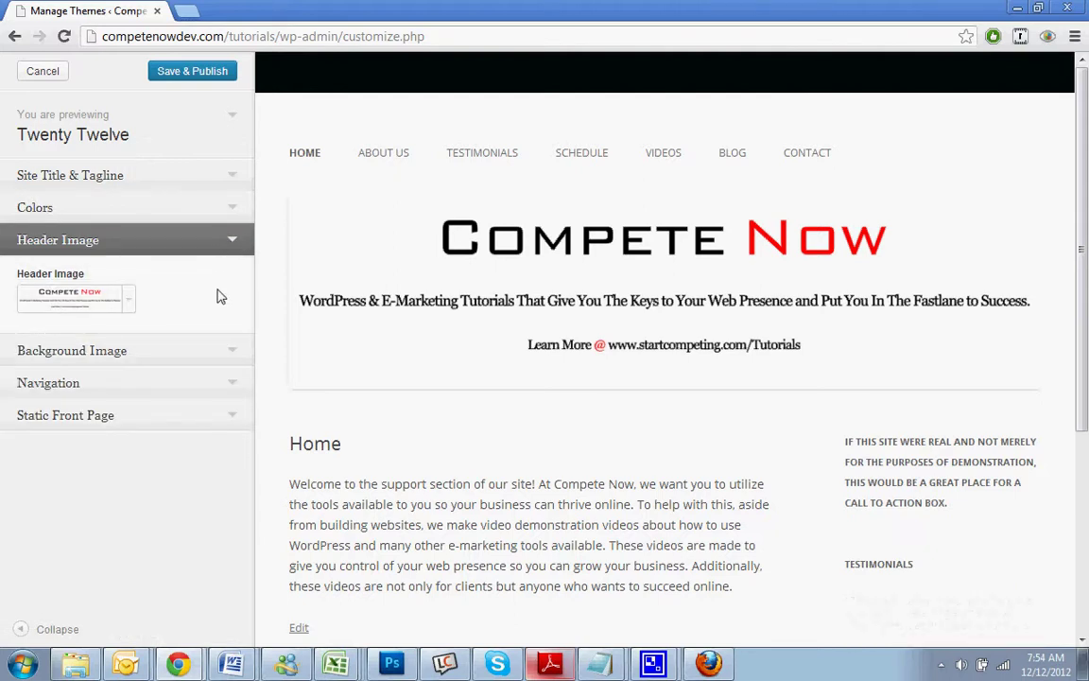
click(235, 351)
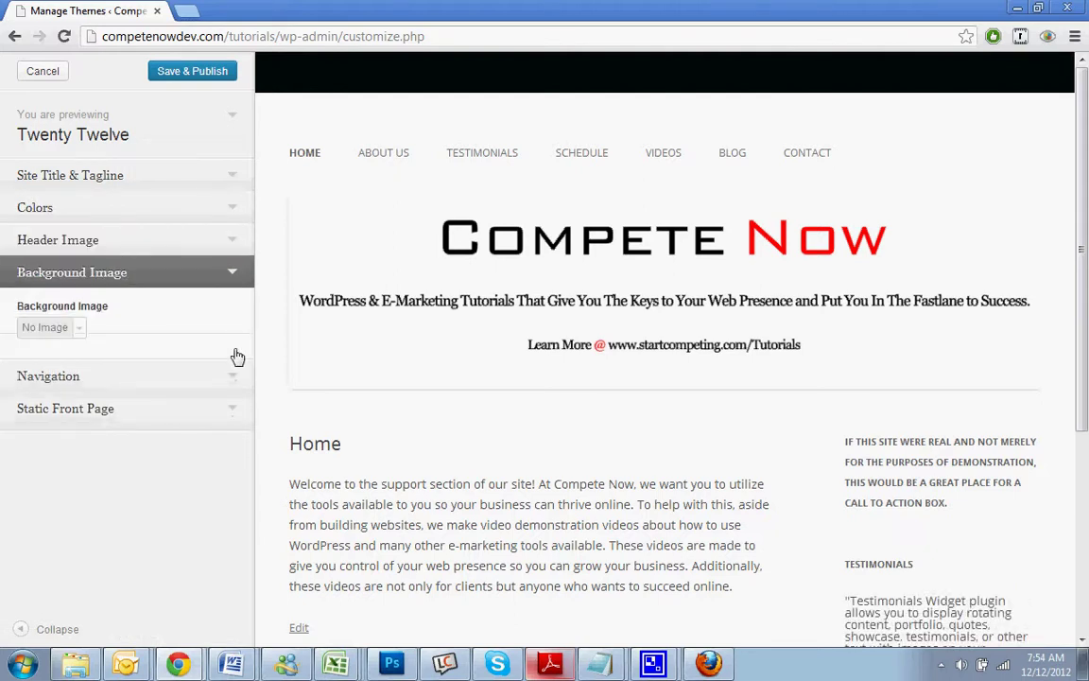
click(184, 378)
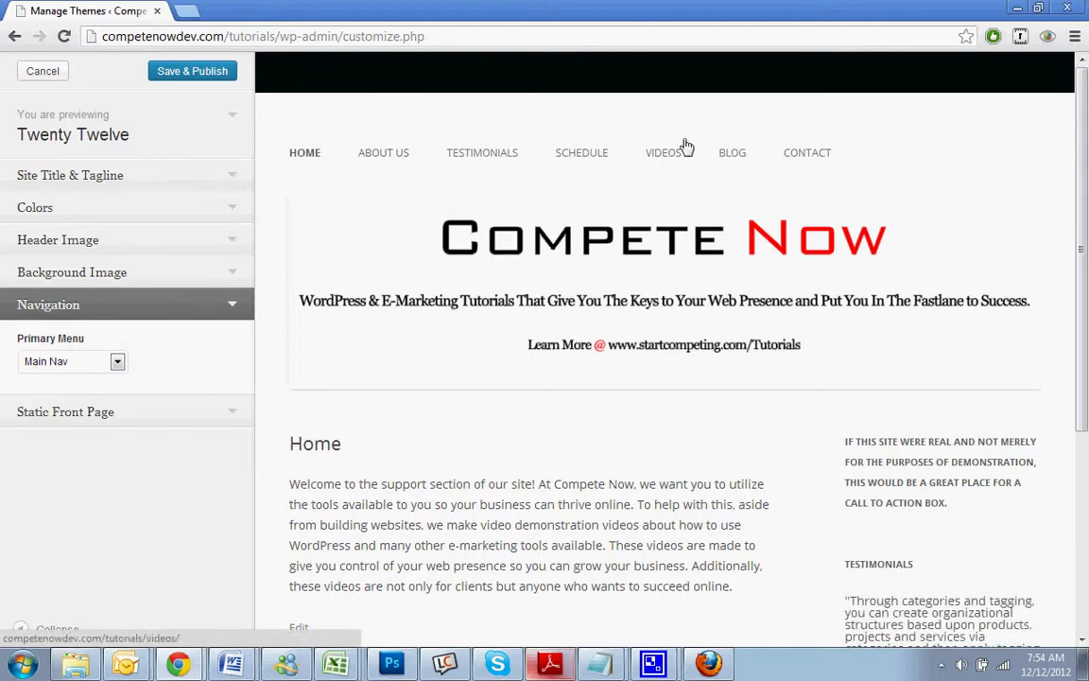
Examine the menus available as Primary Menu and the Static Front Page settings alongside the homepage preview
click(113, 361)
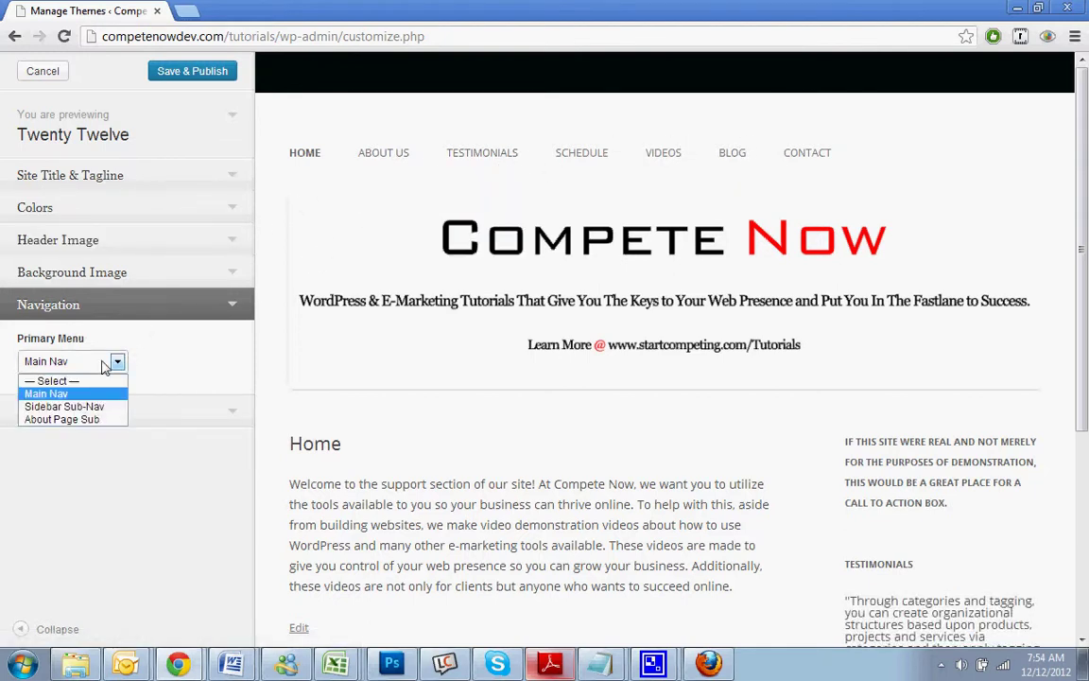
click(104, 367)
click(194, 407)
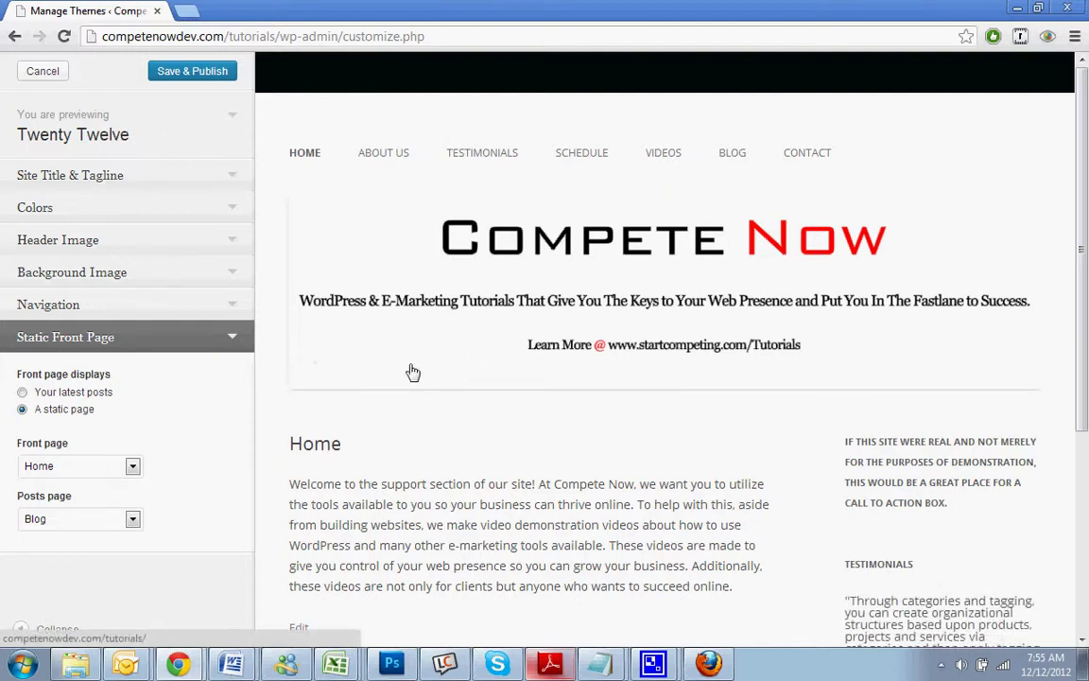
double_click(327, 445)
click(324, 443)
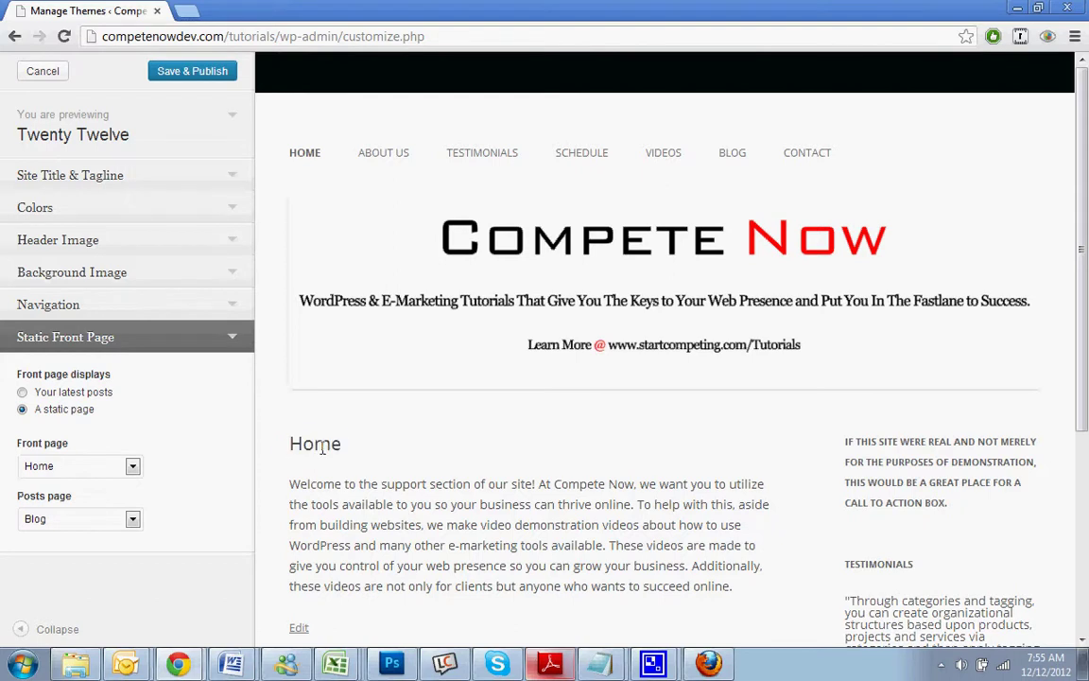
Save and publish the Twenty Twelve customizations, and close the customizer
click(186, 73)
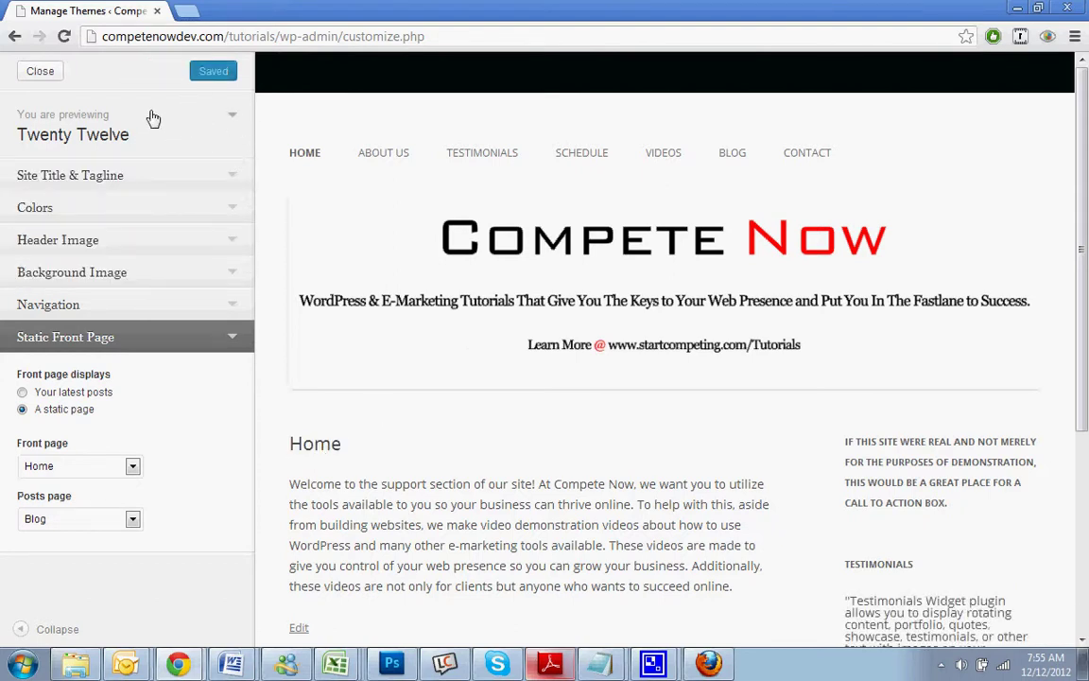
click(39, 71)
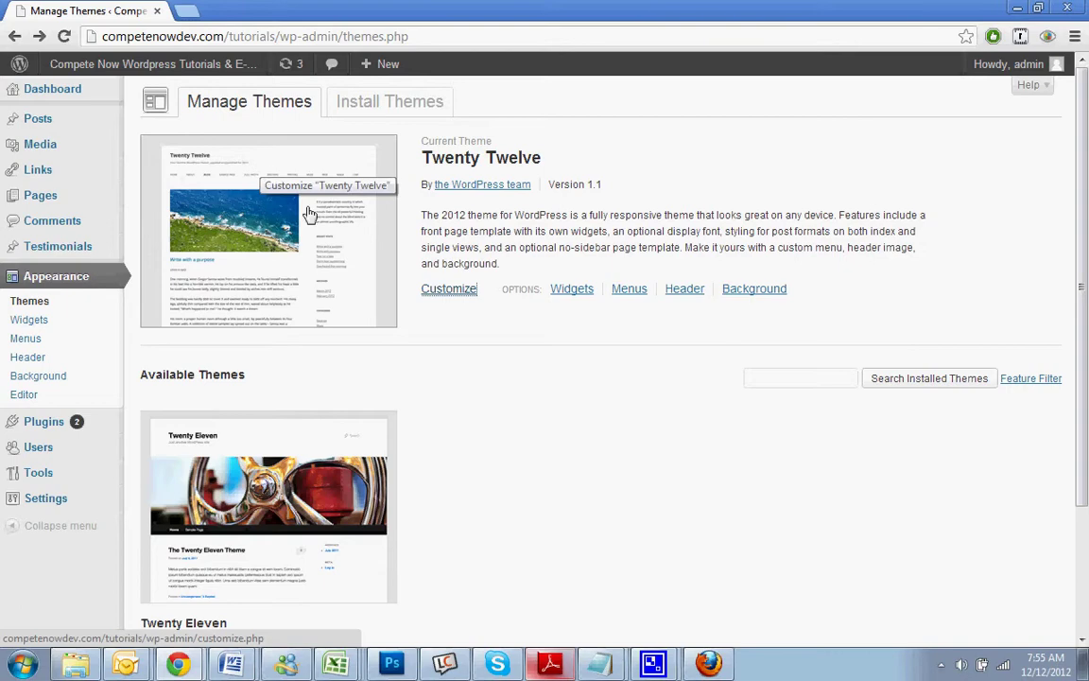
Open the live site in a new tab and review its homepage from the header down to the footer
right_click(160, 67)
click(217, 72)
click(238, 9)
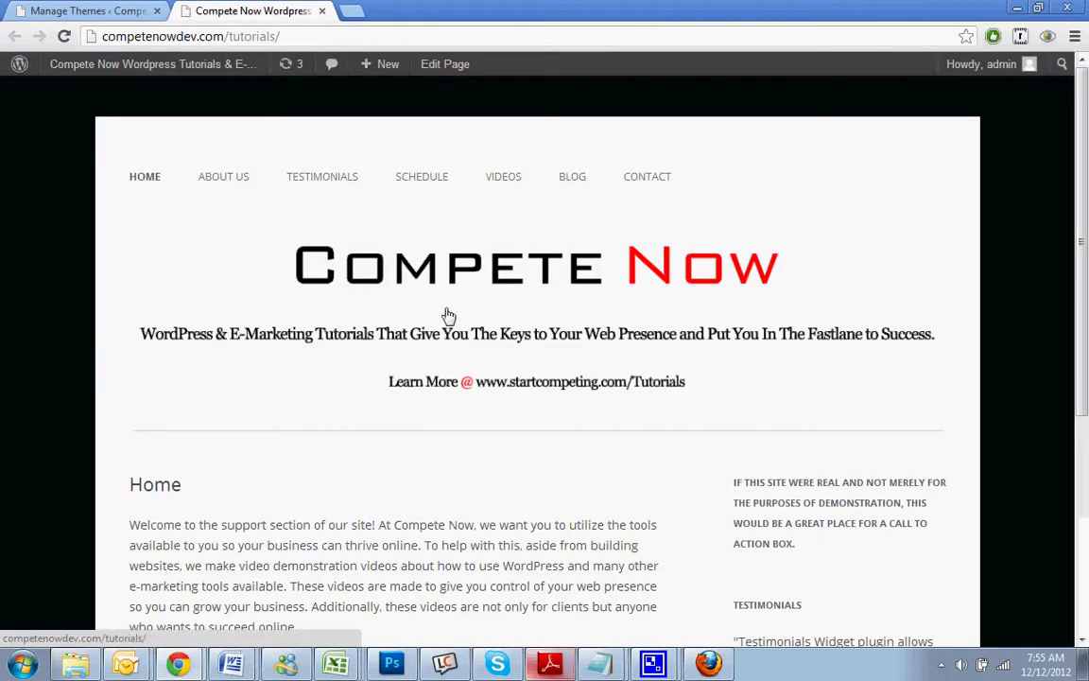
scroll(372, 437, down, 4)
scroll(374, 435, up, 4)
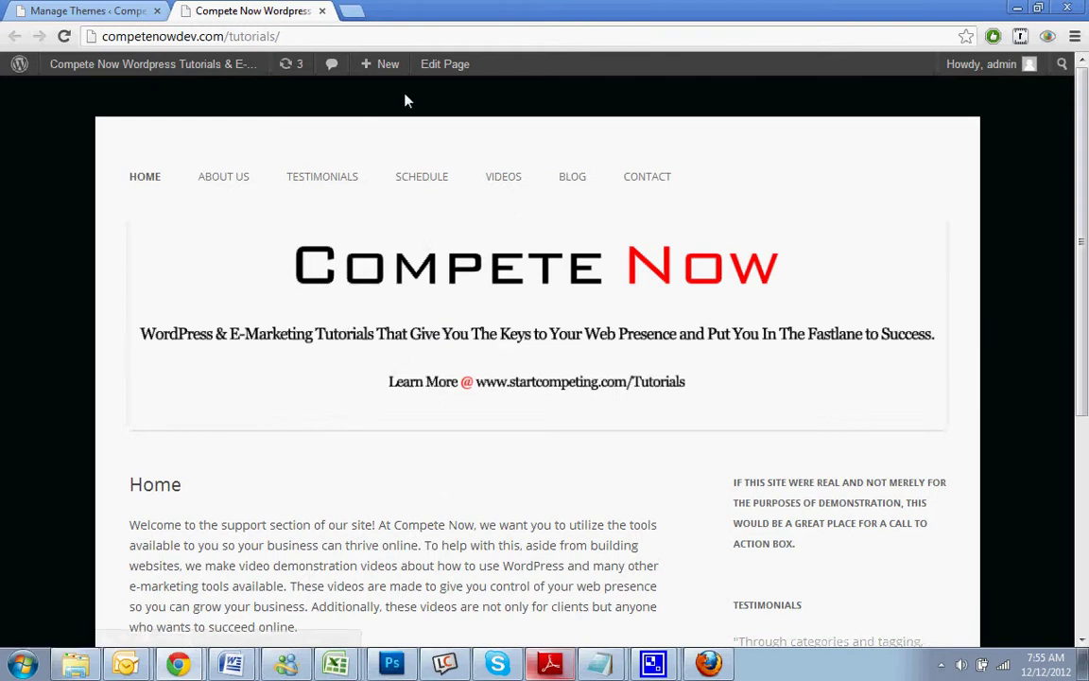
scroll(587, 472, down, 4)
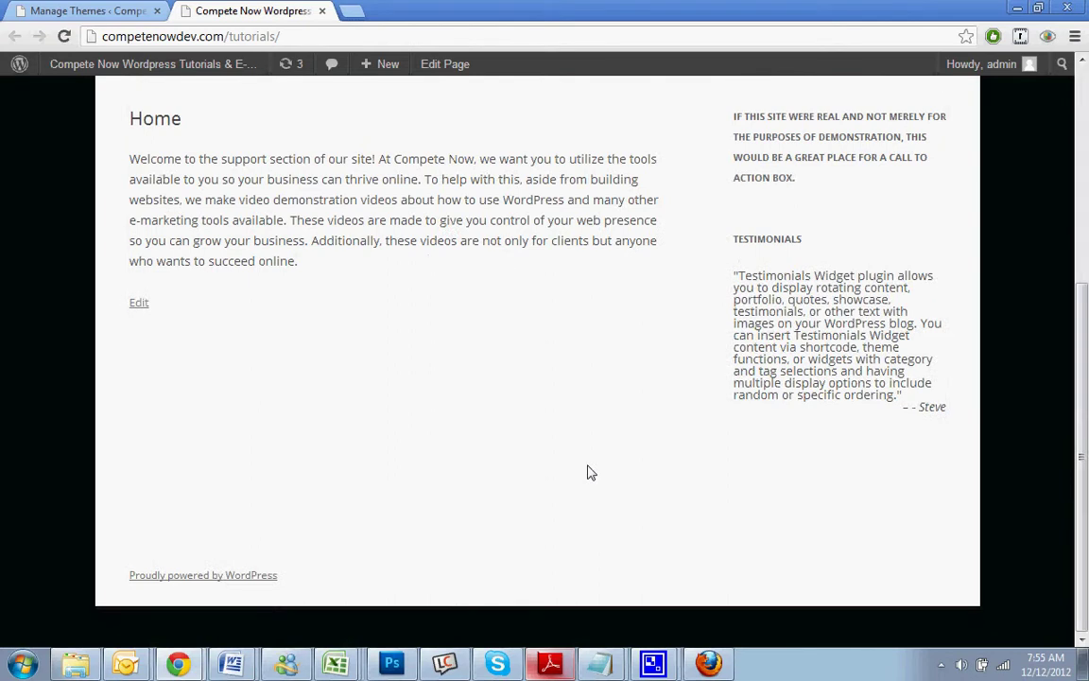
scroll(587, 472, up, 4)
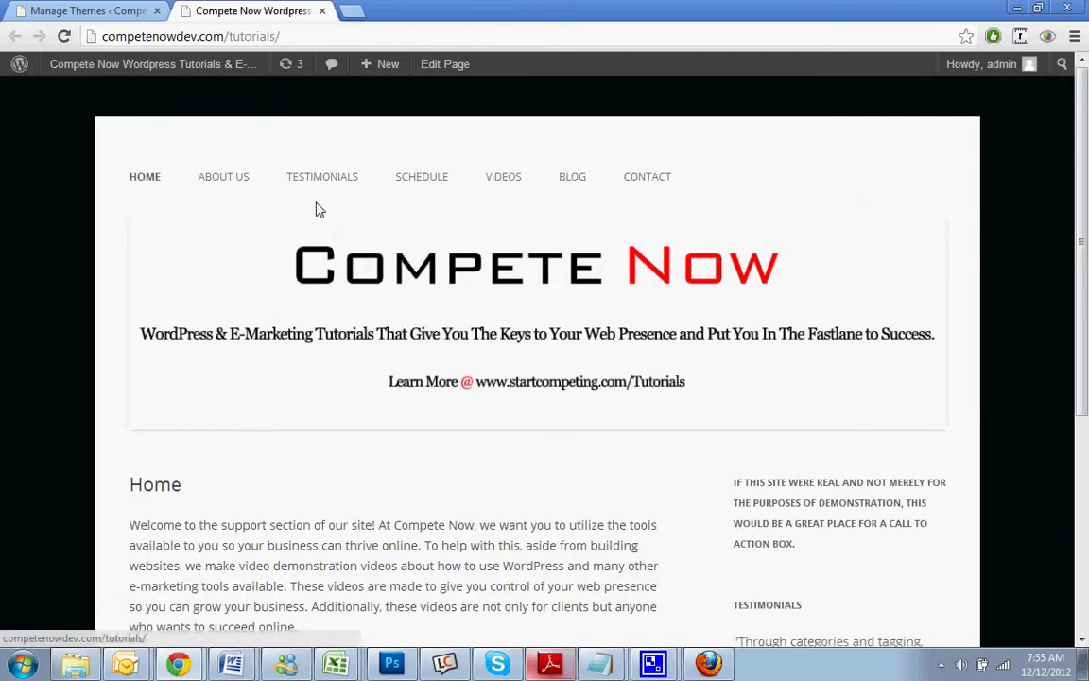
Switch from the live site to the admin dashboard, and return to the site's homepage
mouse_move(241, 190)
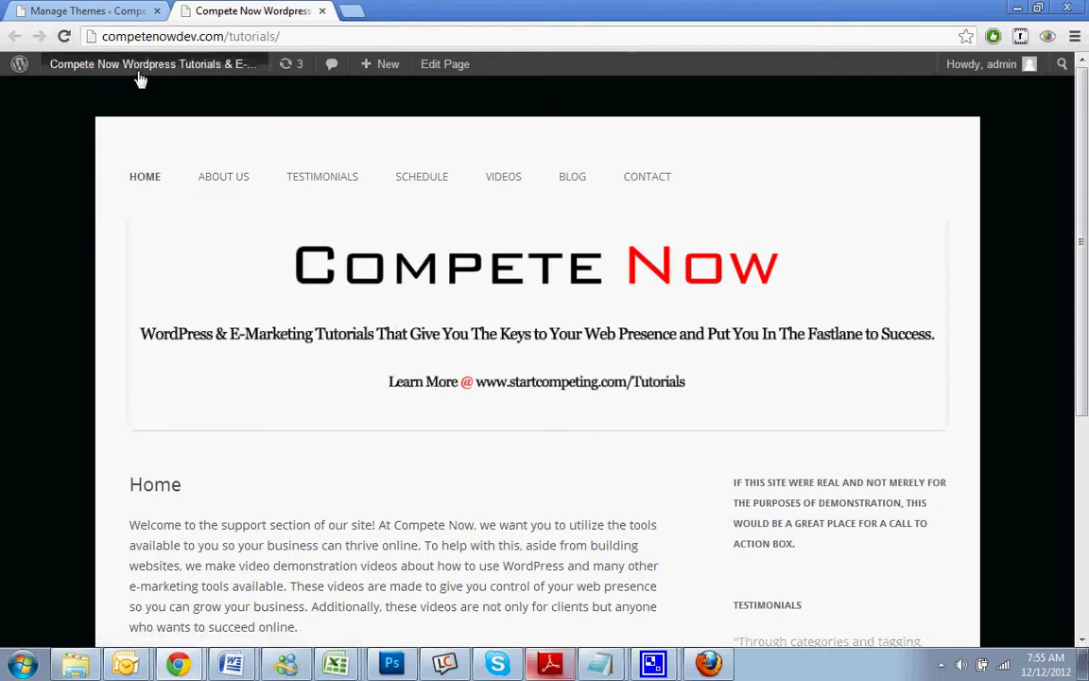
mouse_move(142, 64)
click(148, 158)
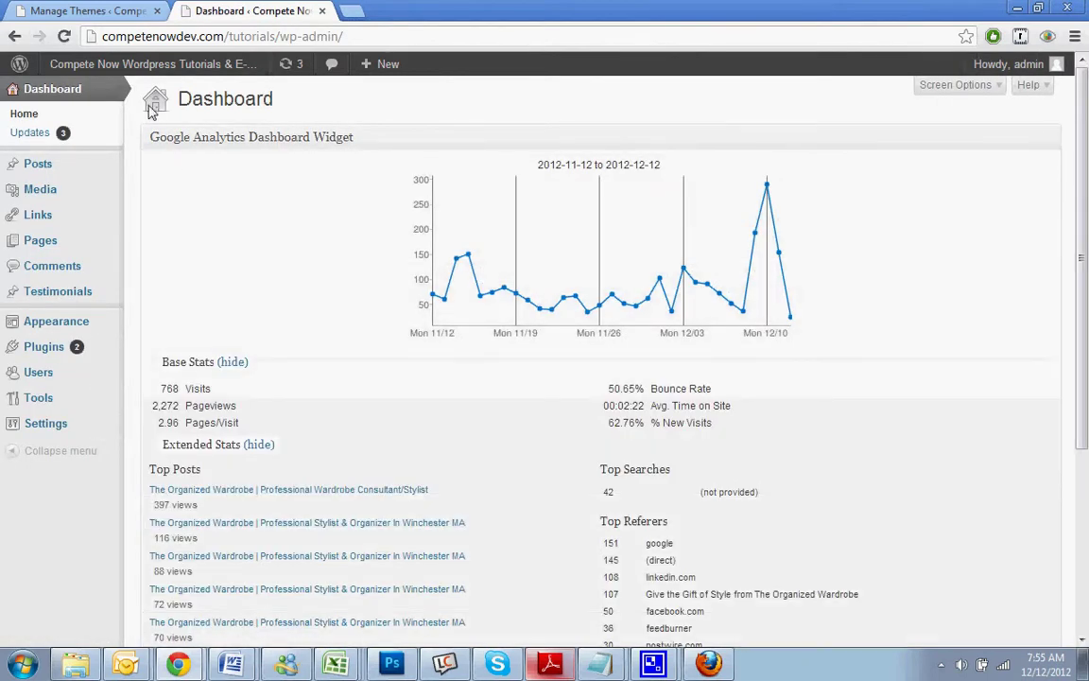
mouse_move(73, 194)
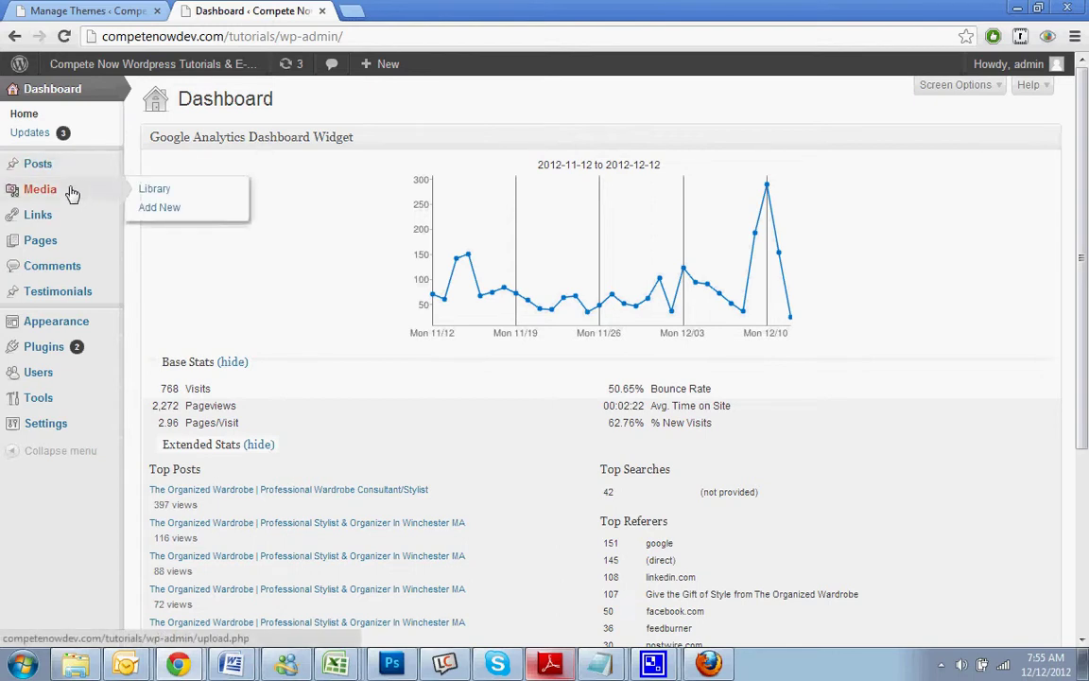
click(63, 74)
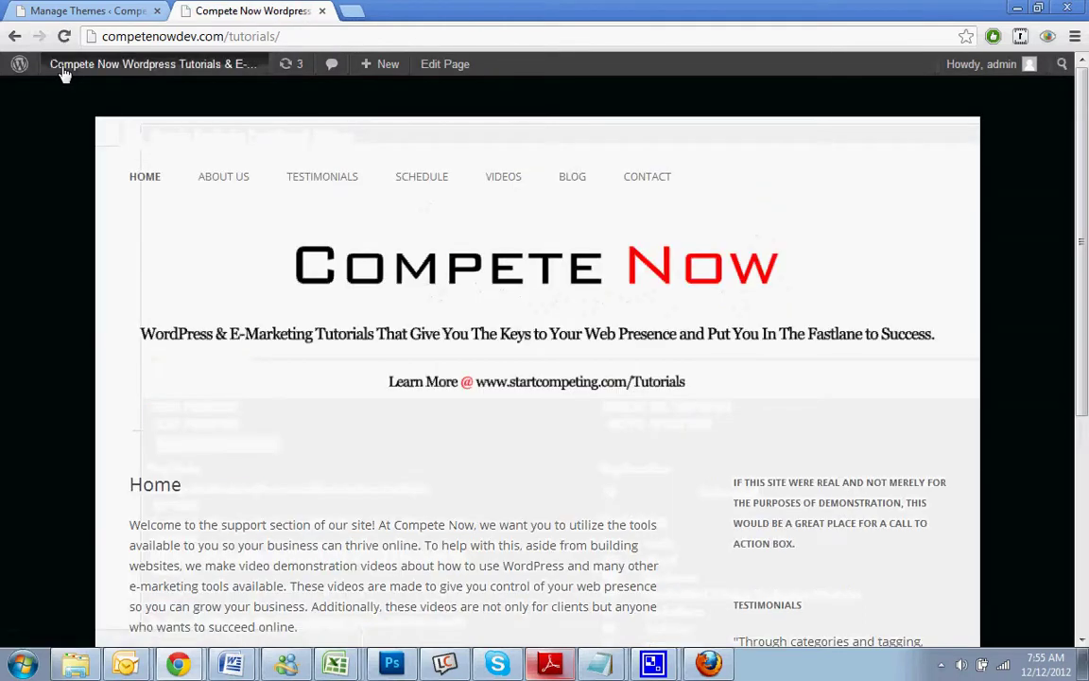
mouse_move(64, 73)
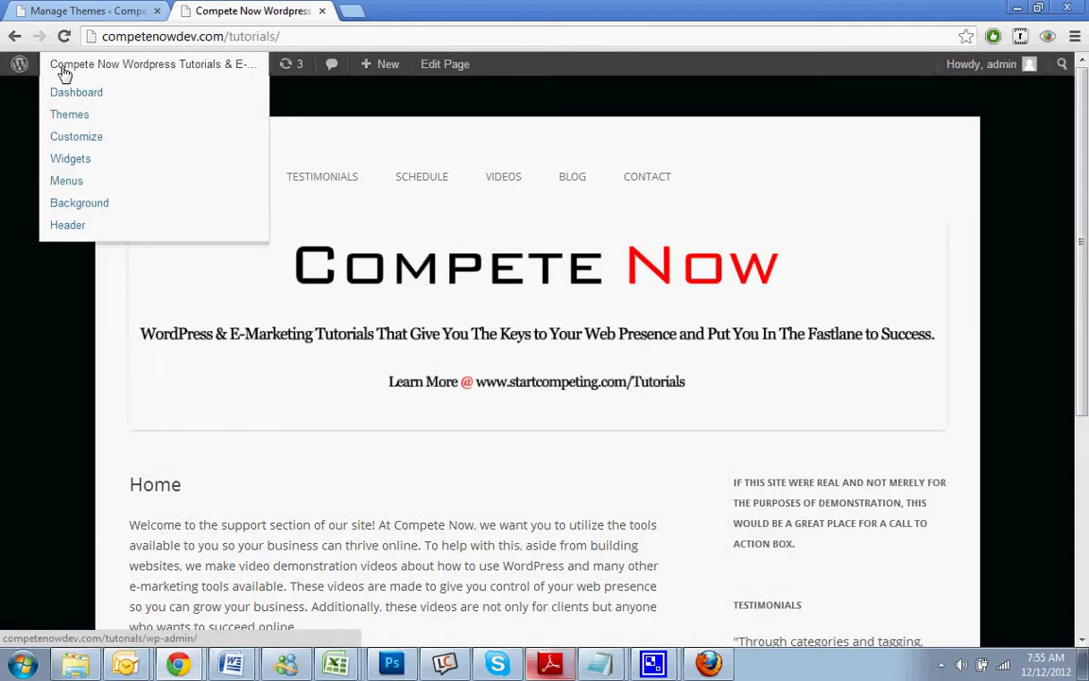